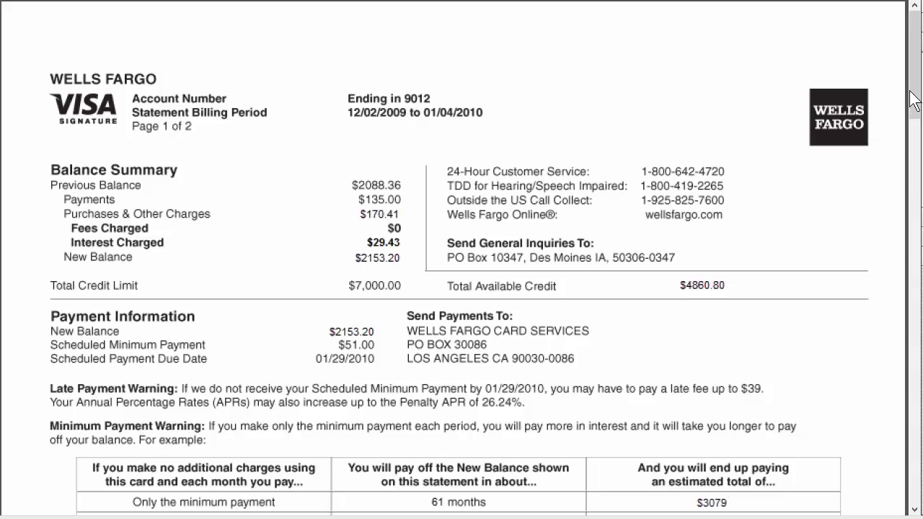
Switch from the credit card statement to the Google Sheets workbook and add a sheet named t5_ followed by the team member's surname.
left_click_drag(914, 93, 917, 159)
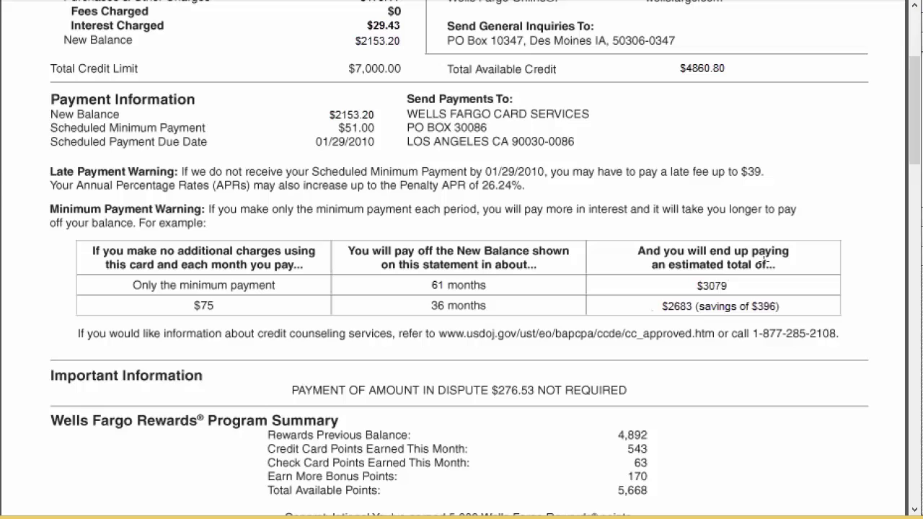
key("alt+Tab")
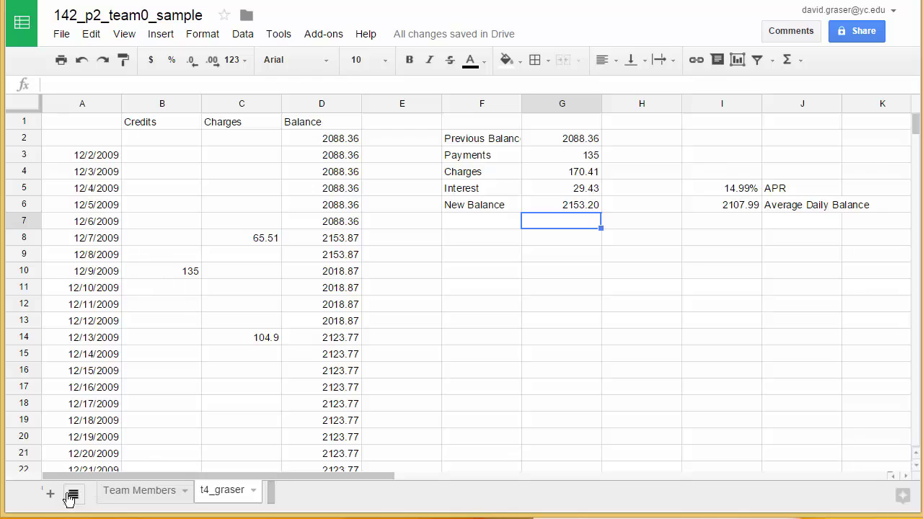
left_click(50, 496)
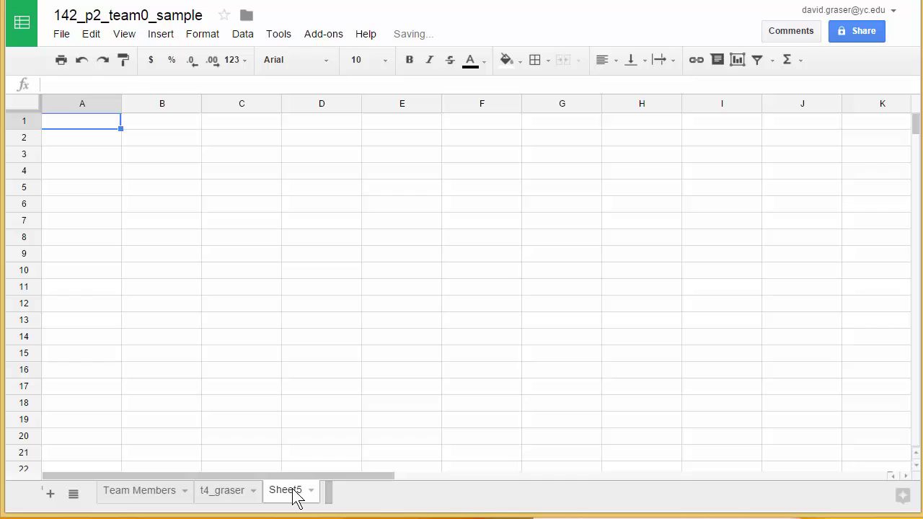
double_click(293, 497)
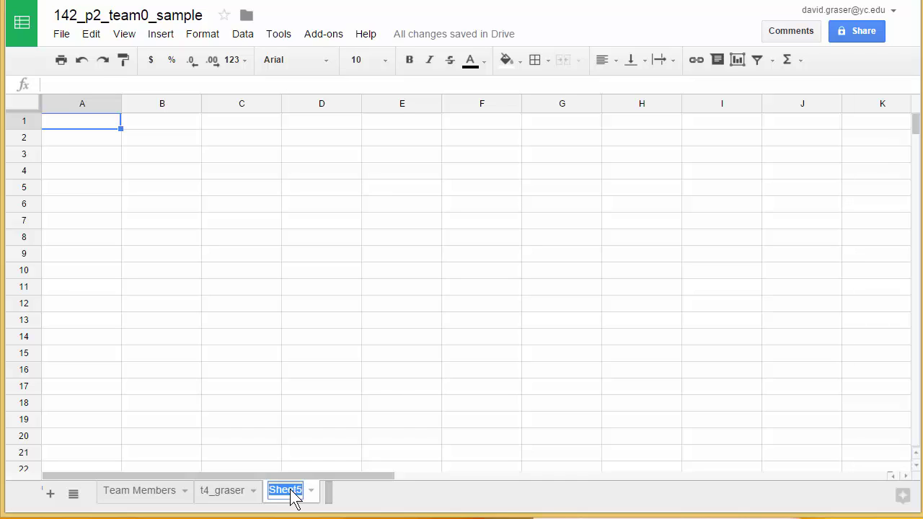
type("t5")
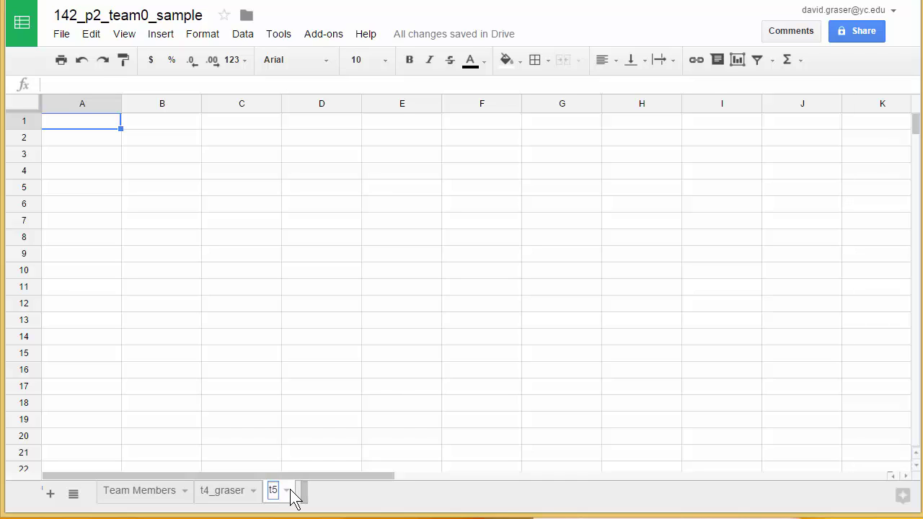
type("_grase")
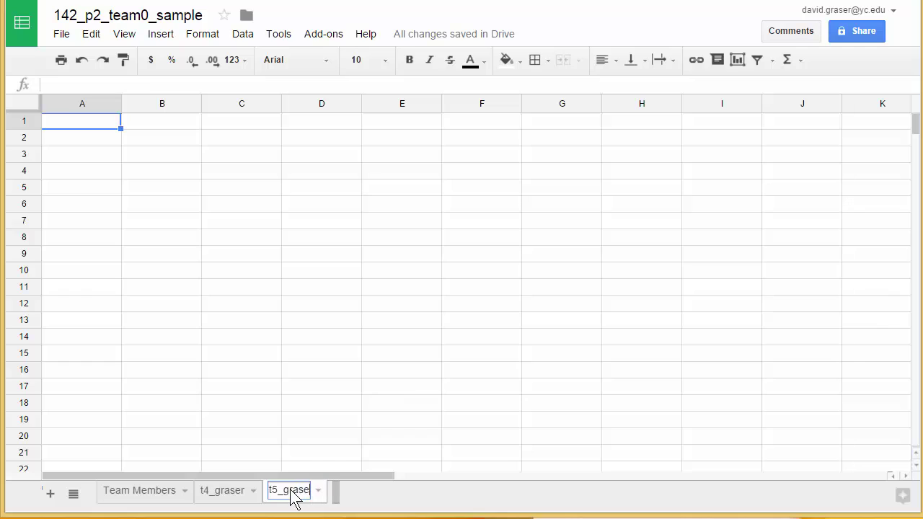
type("r")
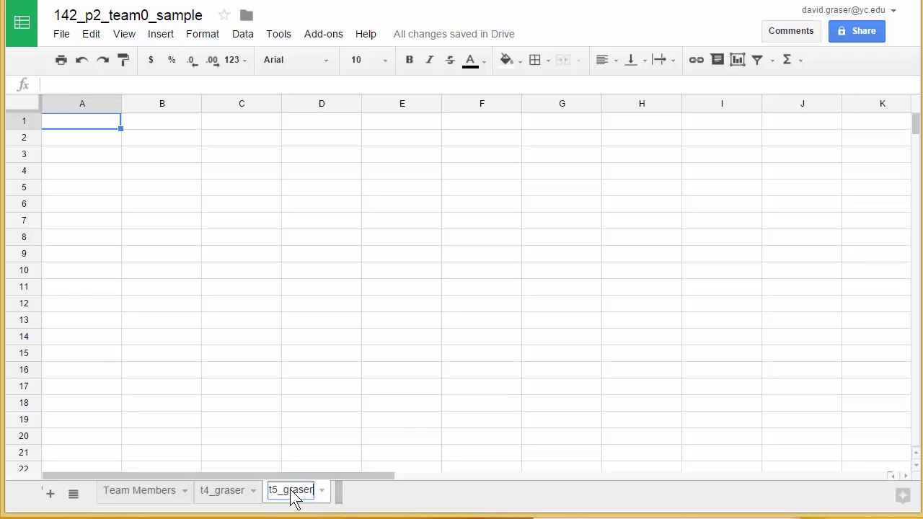
left_click(300, 371)
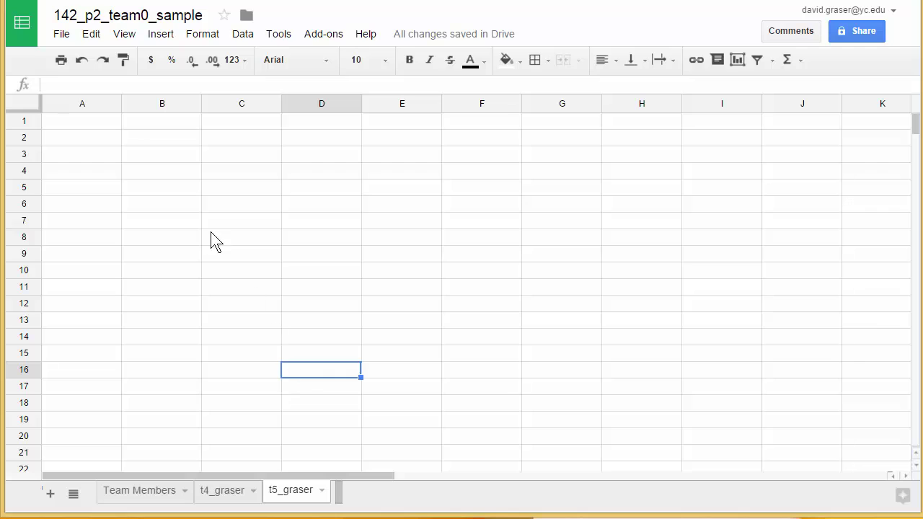
Enter the column headers Month, Payment and Interest in cells A1 to C1.
left_click(77, 124)
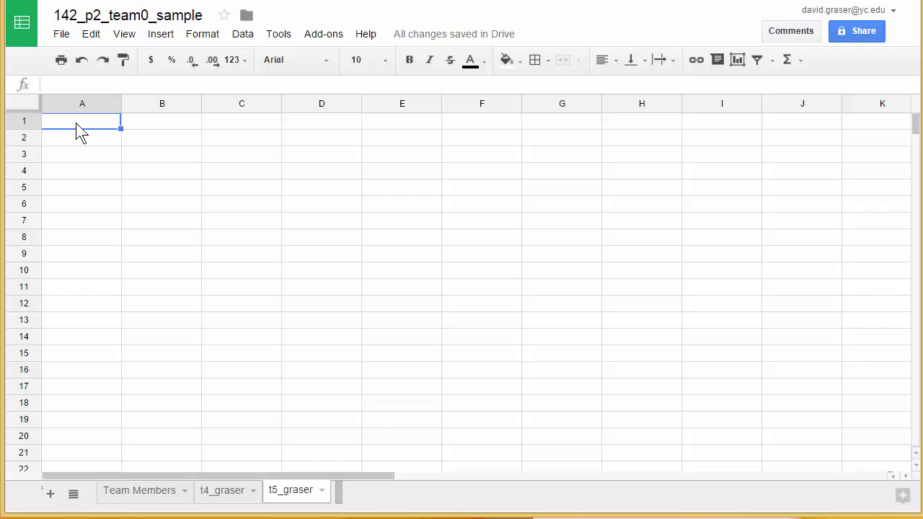
type("Month")
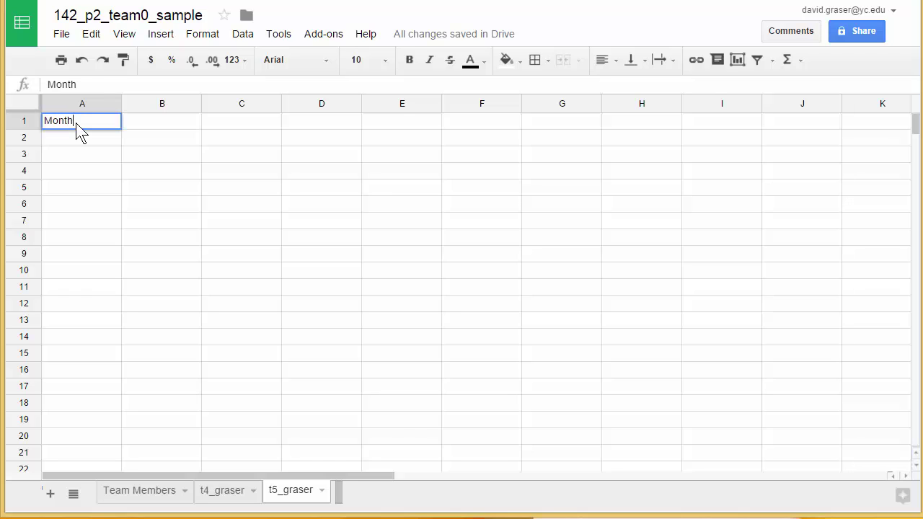
left_click(164, 128)
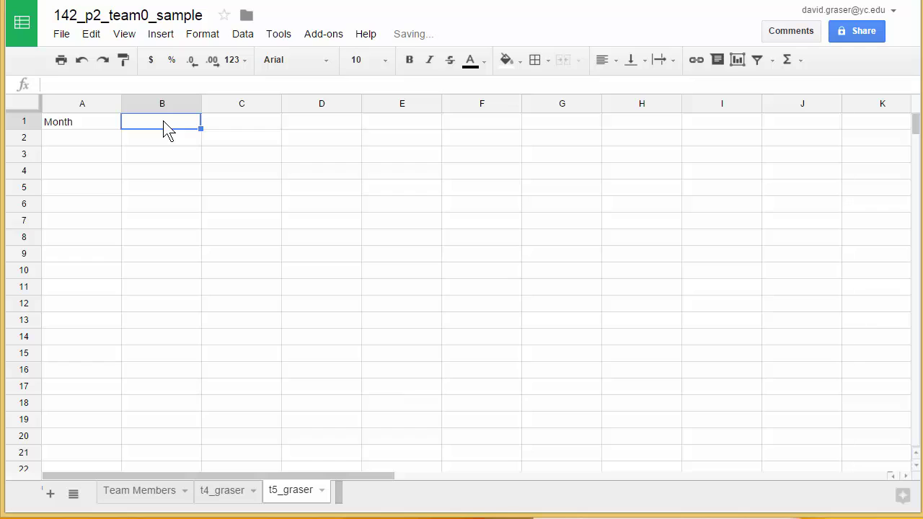
type("Payment")
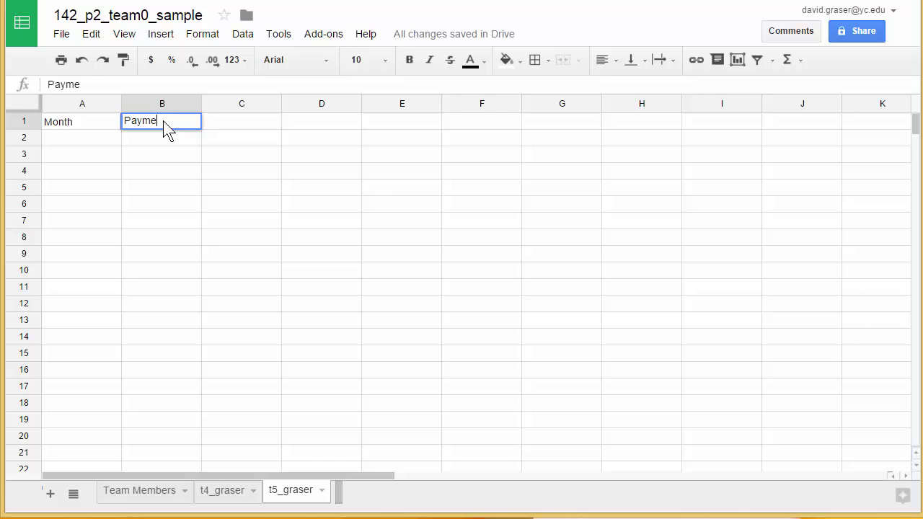
left_click(259, 122)
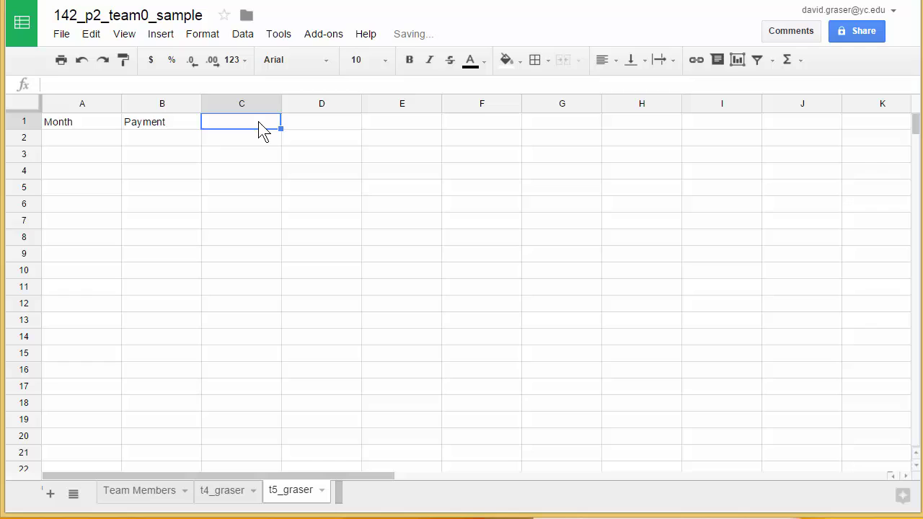
type("Interest")
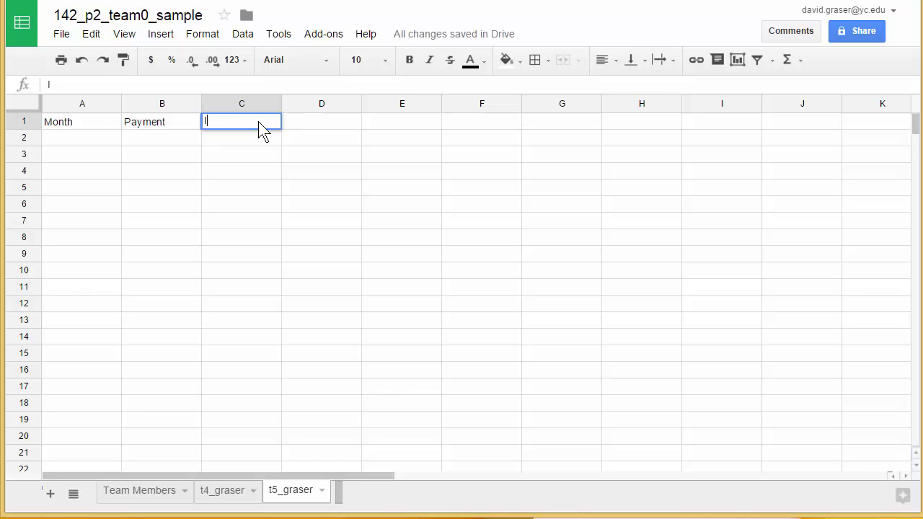
Add the headers Portion to Balance in D1 and Balance in E1, and widen column D to fit its header.
left_click(314, 120)
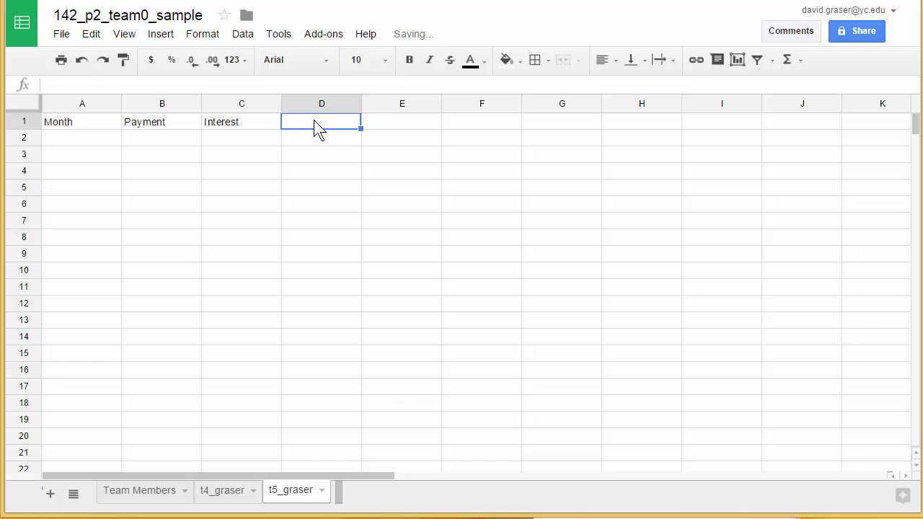
type("Portion")
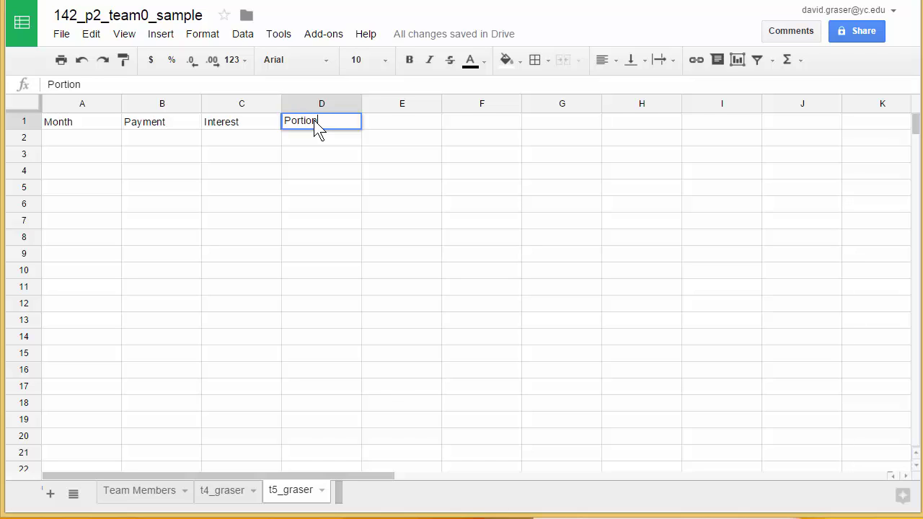
type(" to Balance")
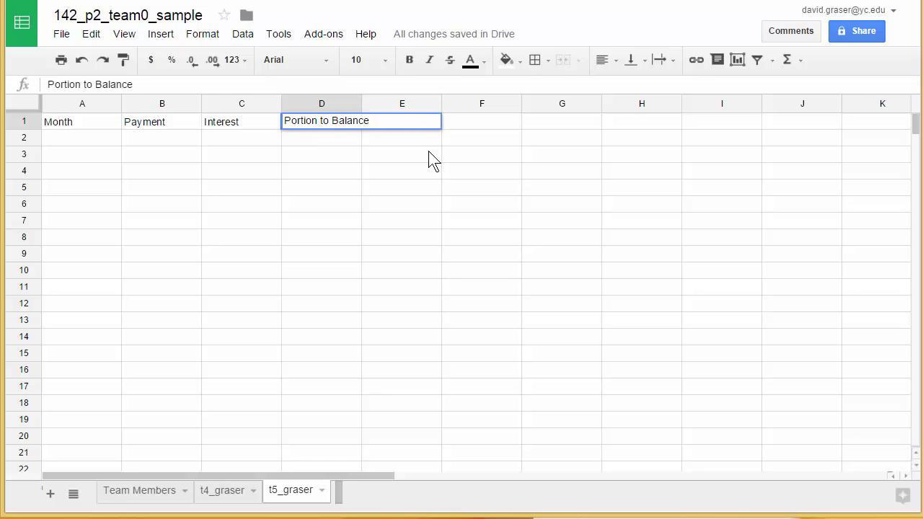
key("Tab")
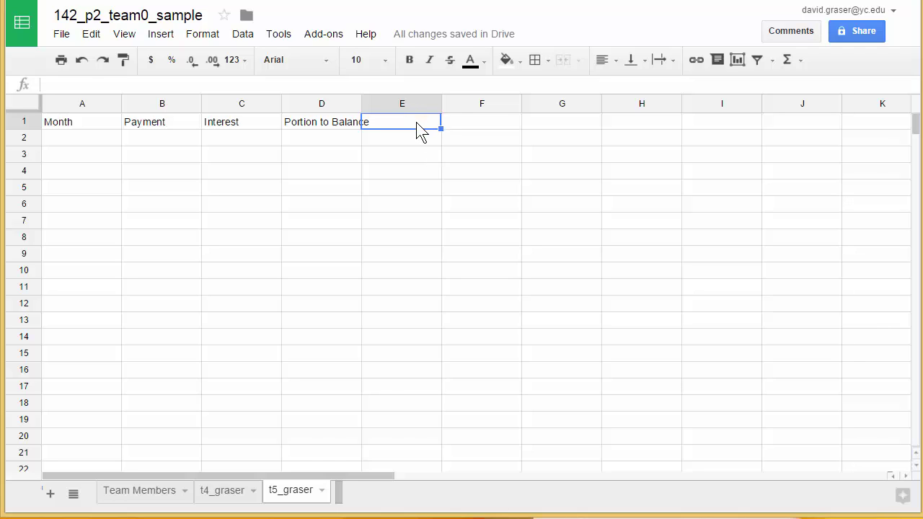
type("Balance")
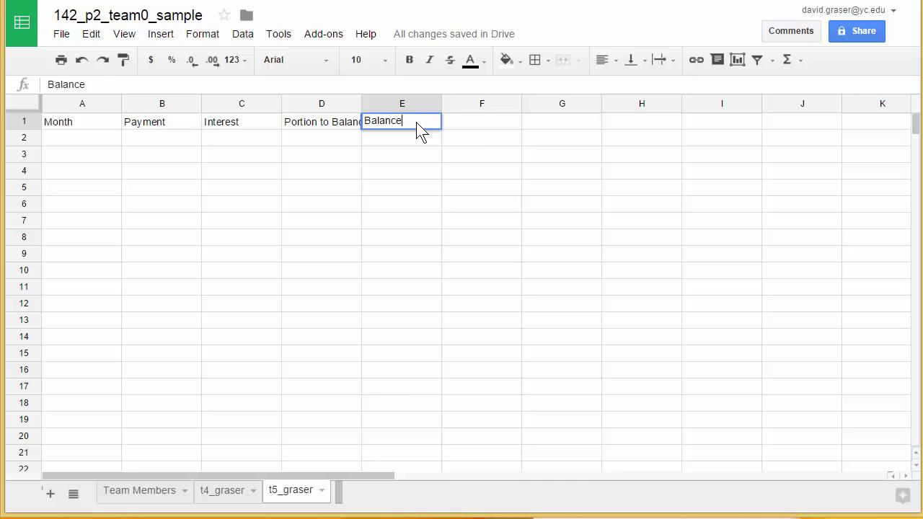
key("Return")
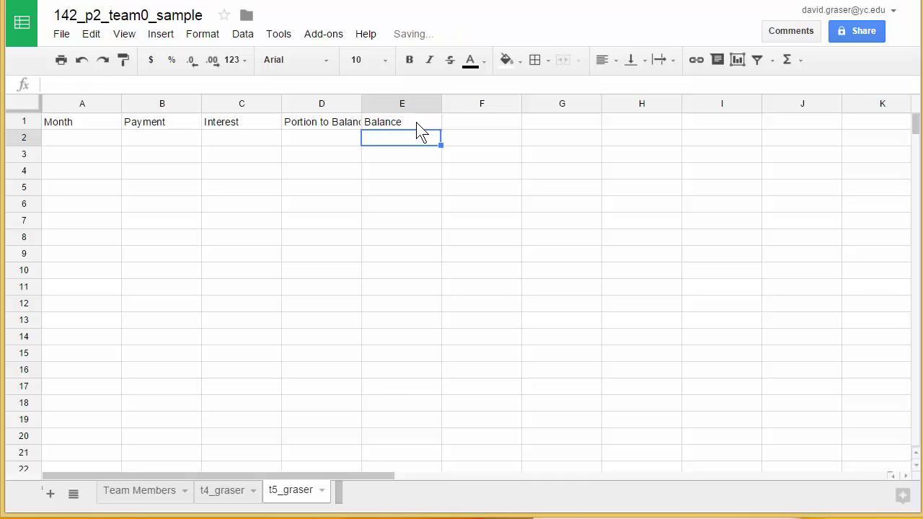
left_click(320, 103)
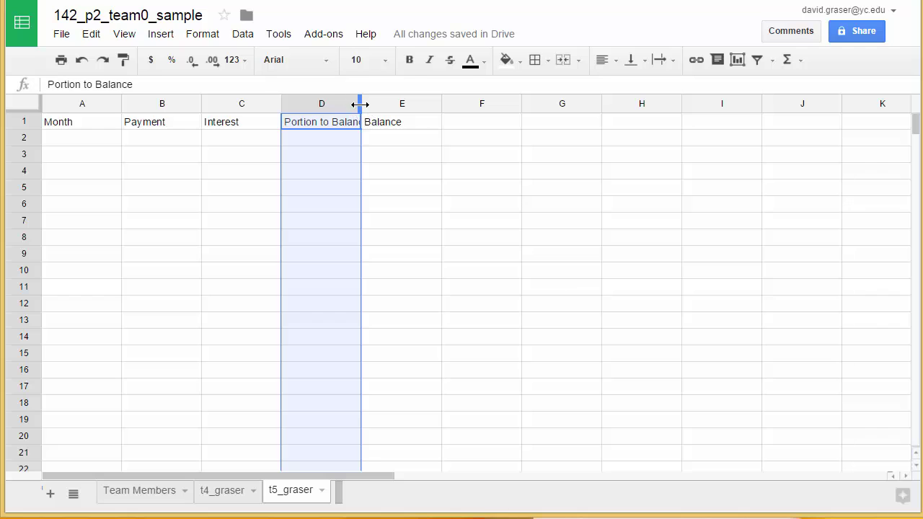
left_click_drag(356, 104, 377, 104)
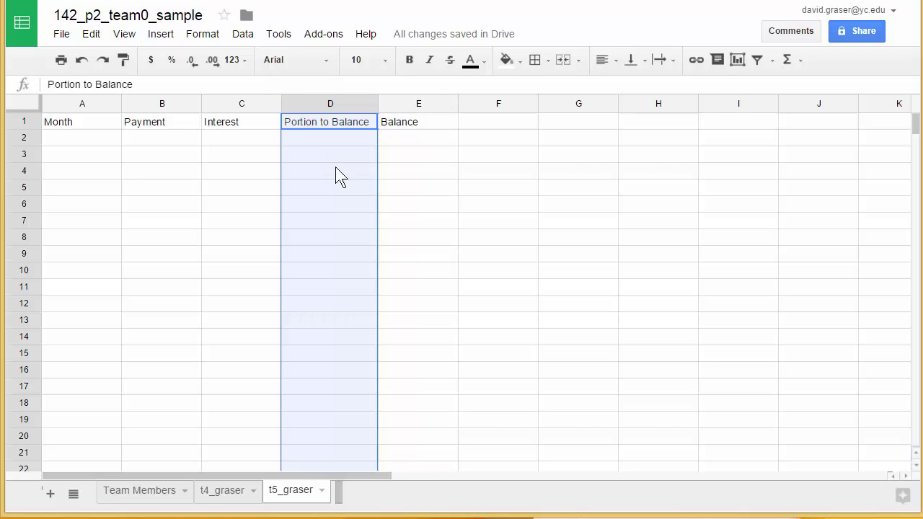
Fill in the starting row with month 0 in A2 and a balance of 2153.20 in E2.
left_click(97, 138)
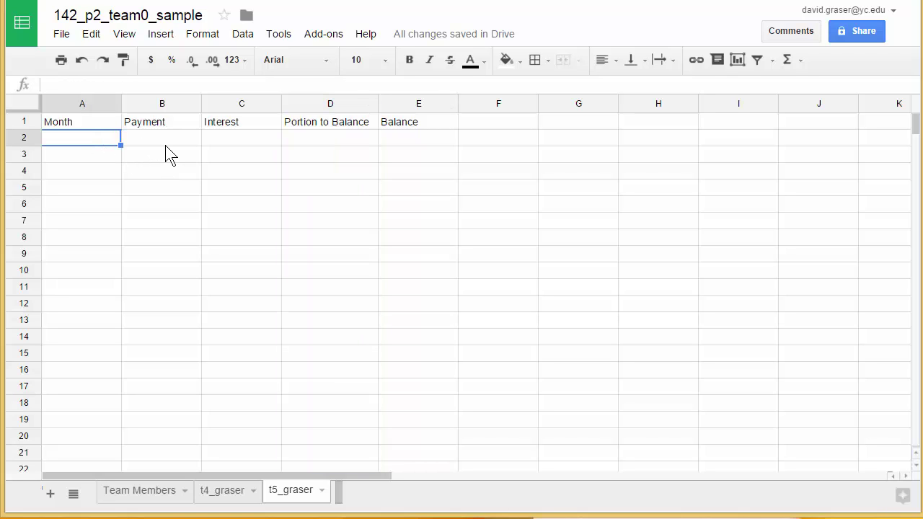
type("0")
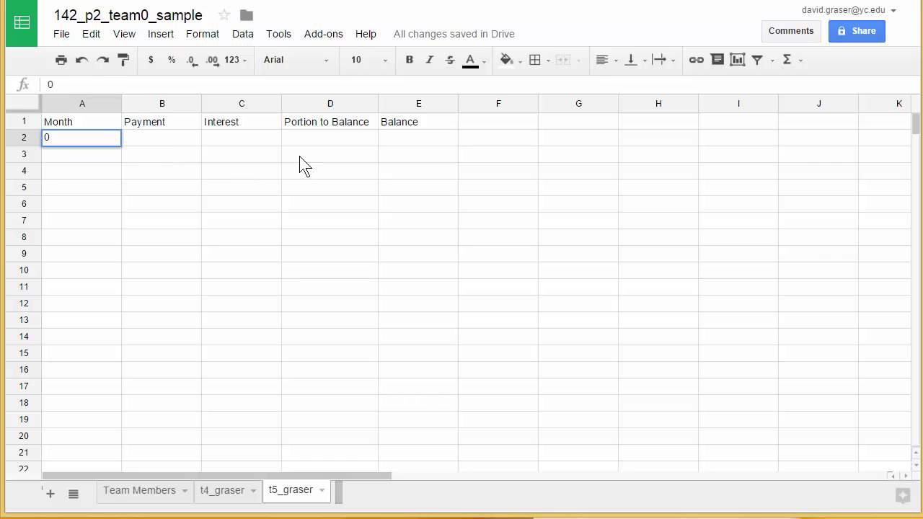
left_click(403, 144)
type("21")
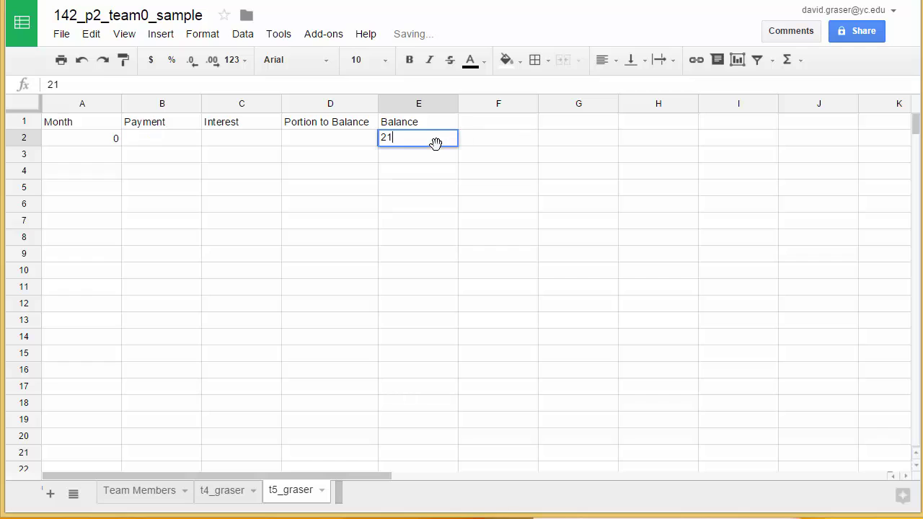
type("53.20")
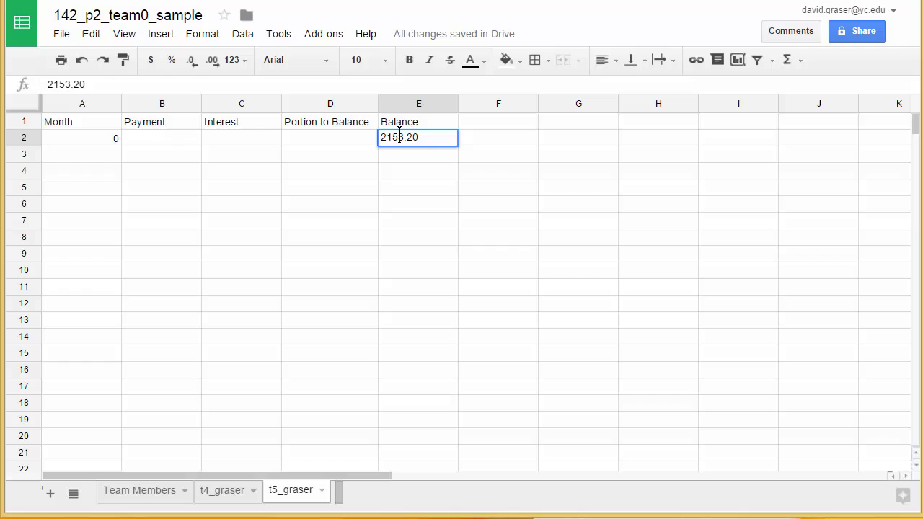
key("Return")
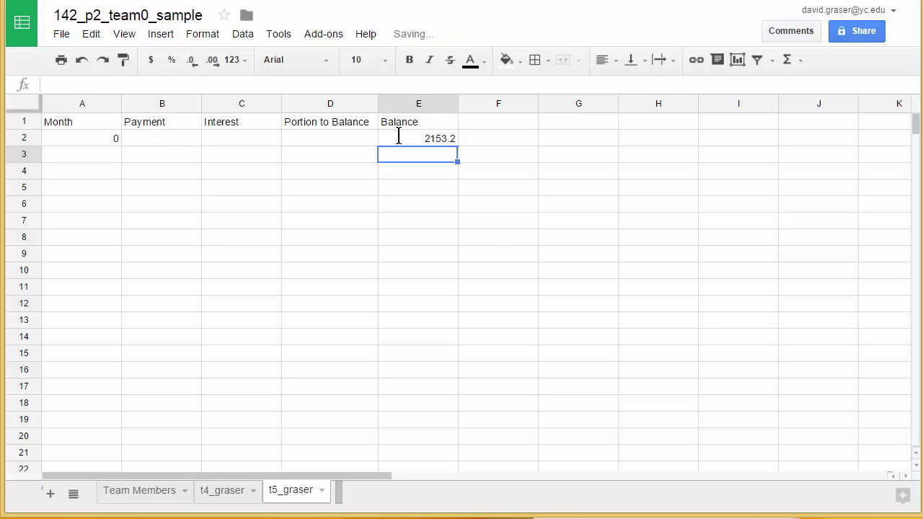
Enter month 1 in A3 and extend the month series from A2:A3 down to 60 in A62.
left_click(111, 160)
type("1")
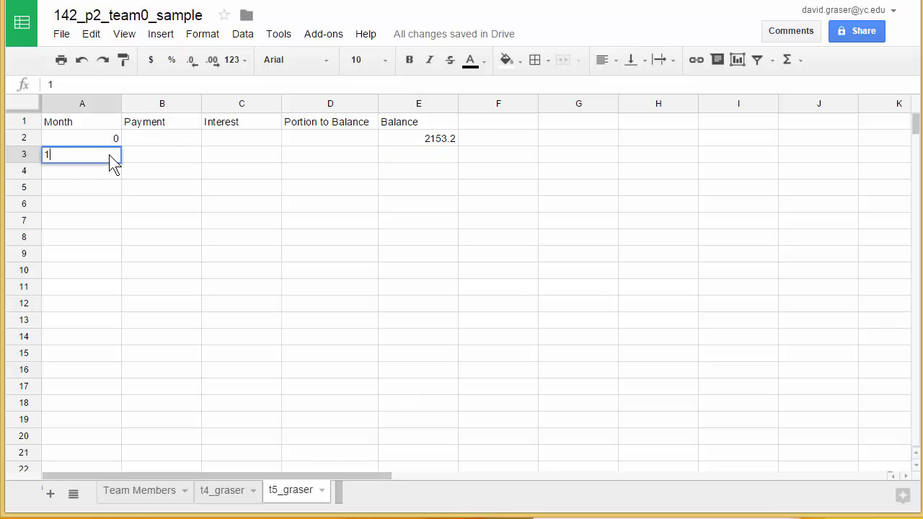
key("Return")
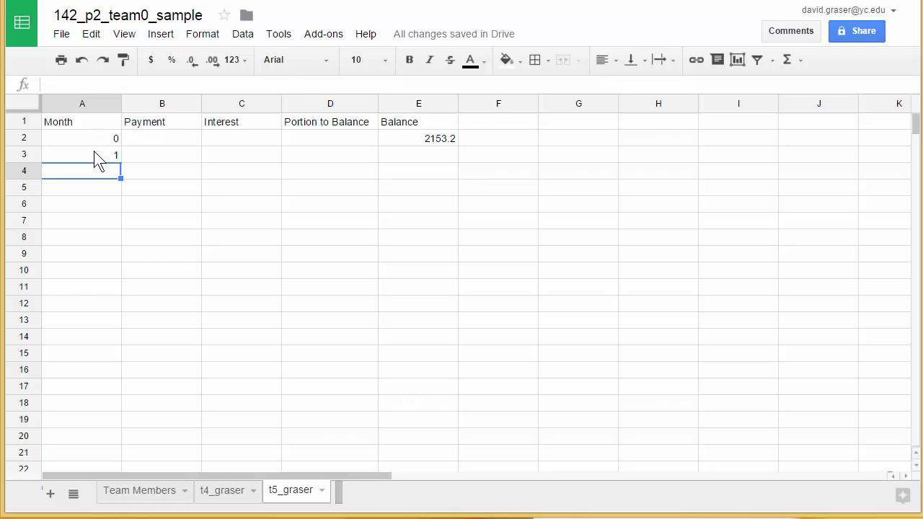
left_click(98, 140)
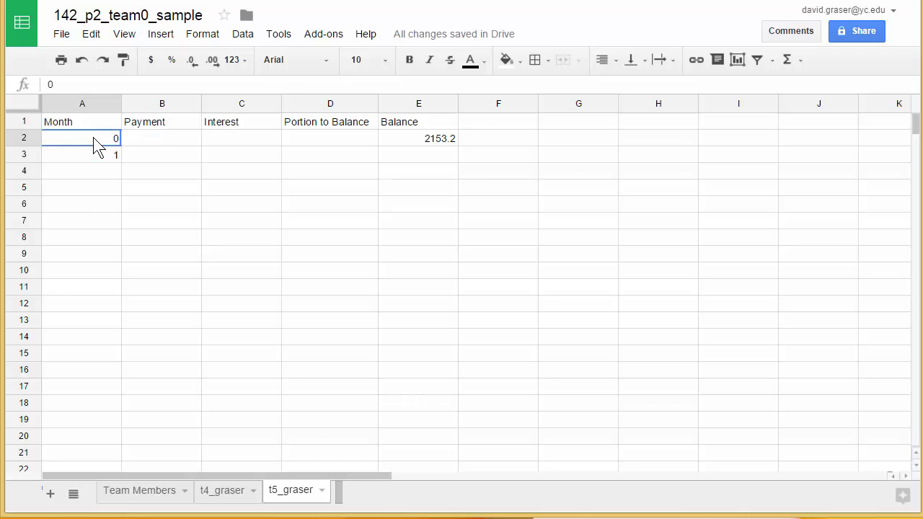
left_click(94, 151, "shift")
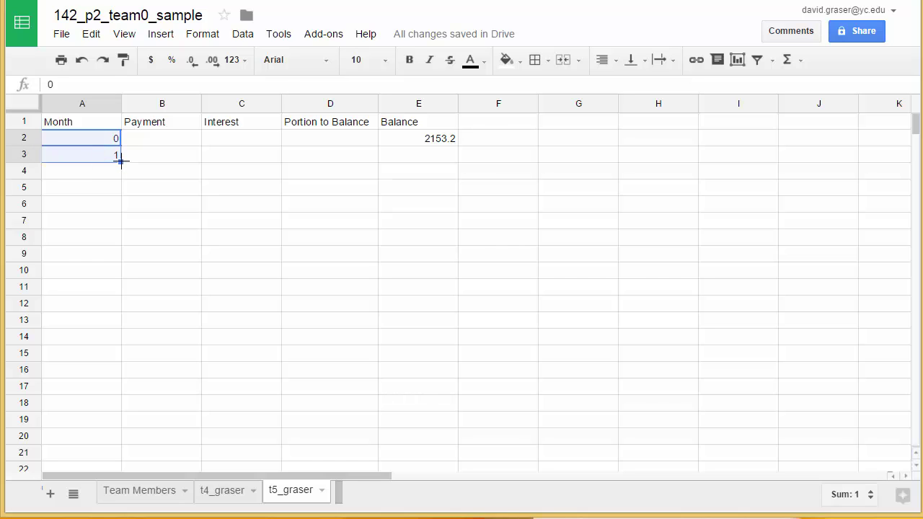
left_click_drag(121, 161, 123, 462)
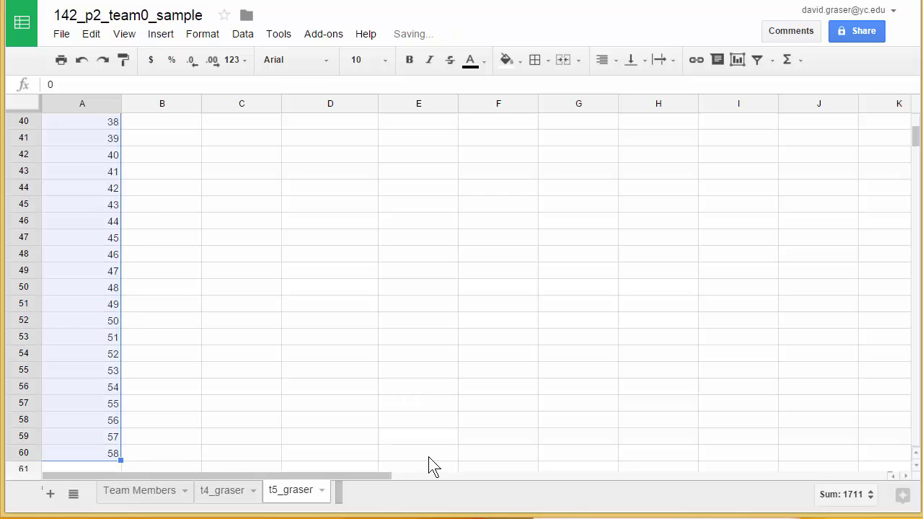
left_click(916, 466)
left_click(916, 468)
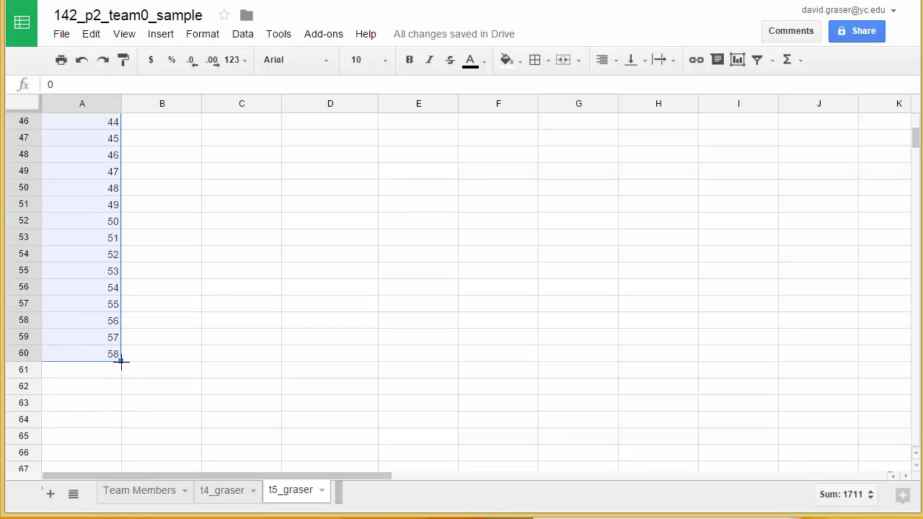
left_click_drag(121, 362, 122, 394)
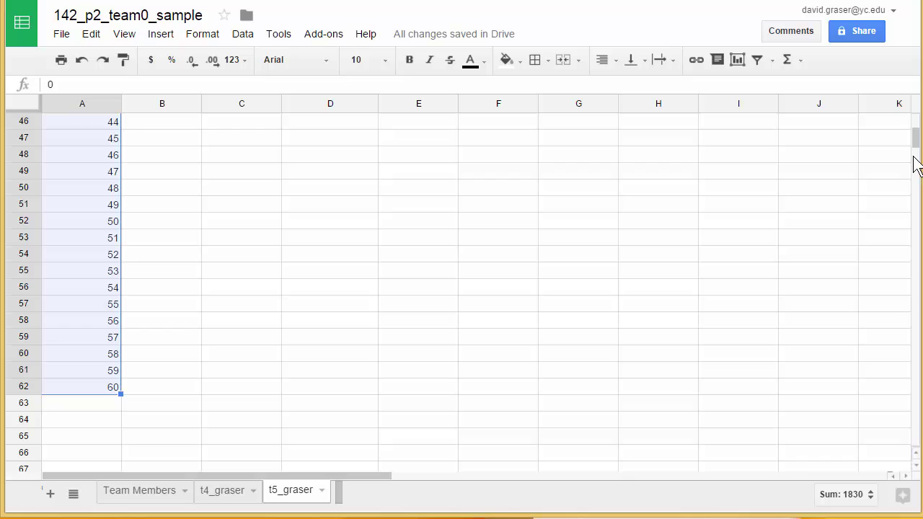
left_click_drag(916, 141, 915, 123)
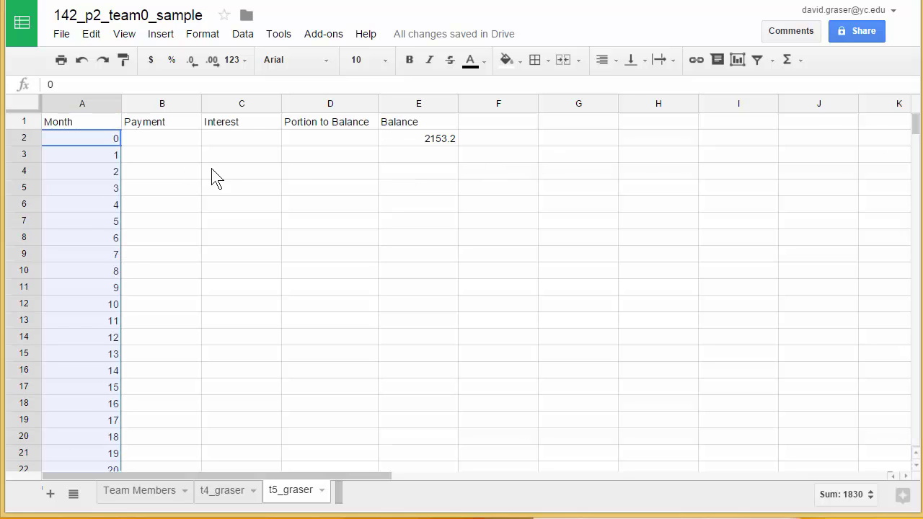
Enter a payment of 51 in B3 and copy it down the Payment column to B62.
left_click(169, 155)
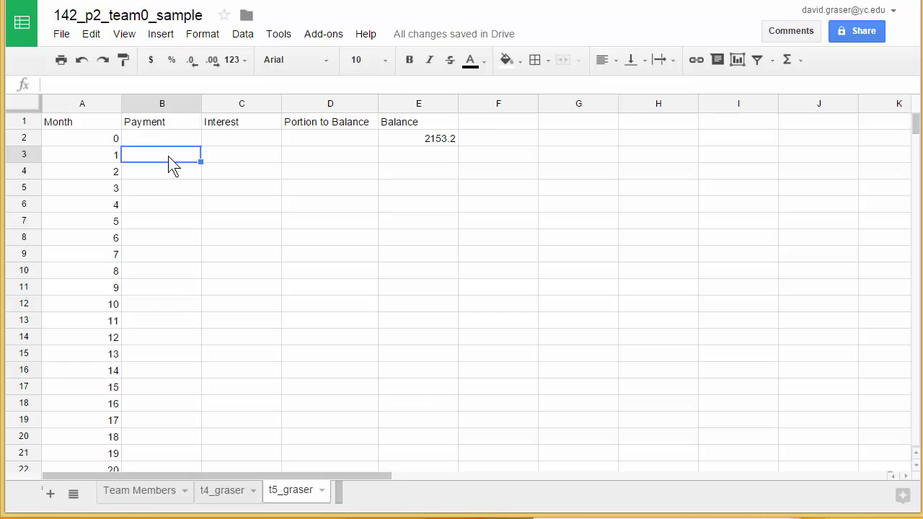
type("51")
key("Return")
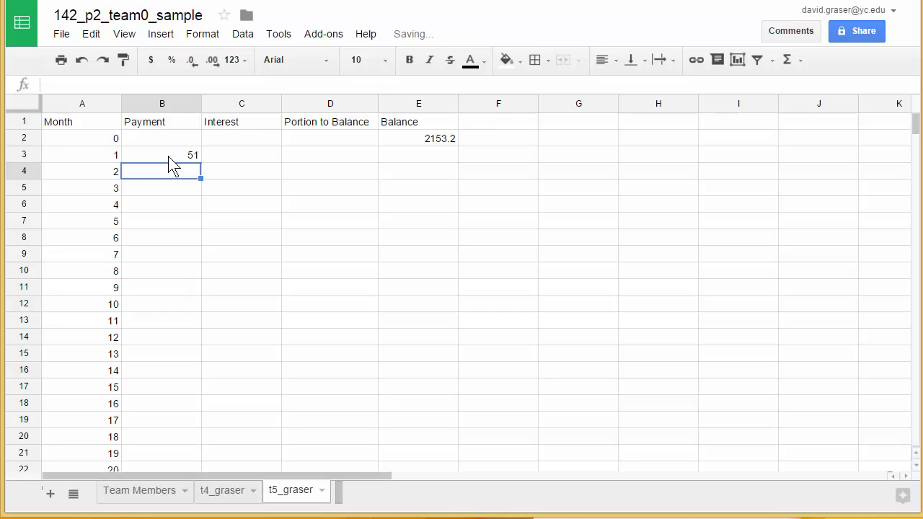
left_click(167, 160)
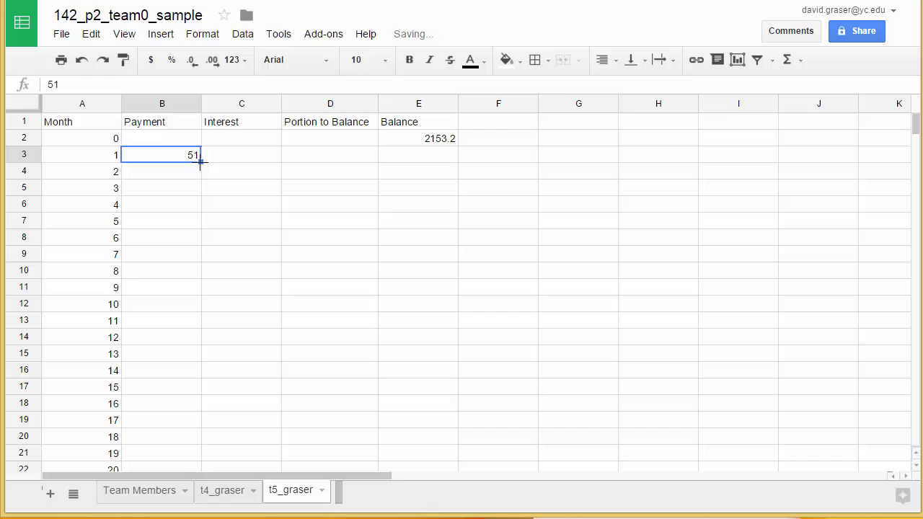
left_click_drag(200, 161, 201, 323)
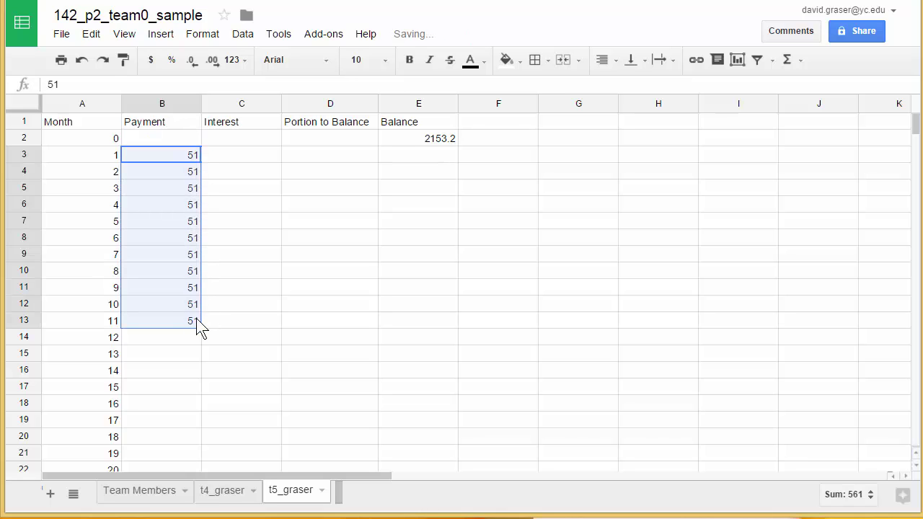
left_click_drag(201, 328, 240, 444)
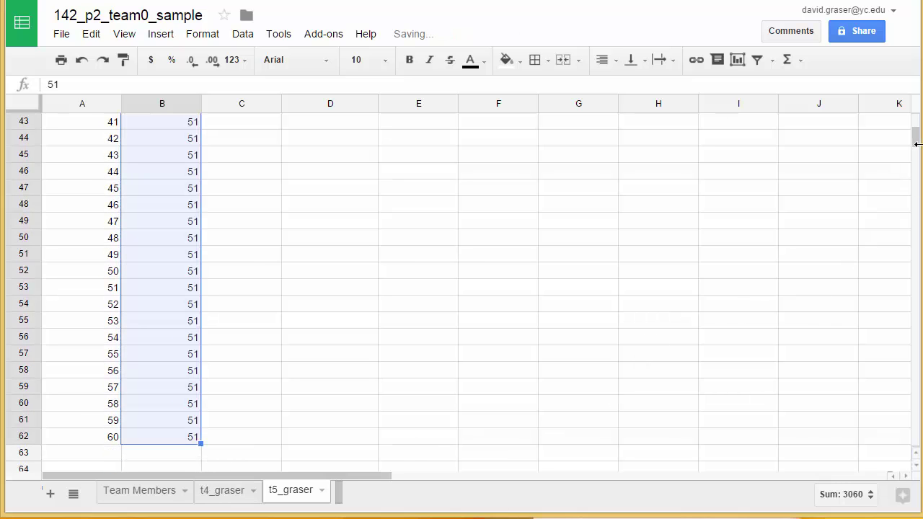
Enter the month 1 interest formula =.1499/12*E2 in C3.
scroll(915, 141, "up", 1)
left_click_drag(915, 140, 914, 115)
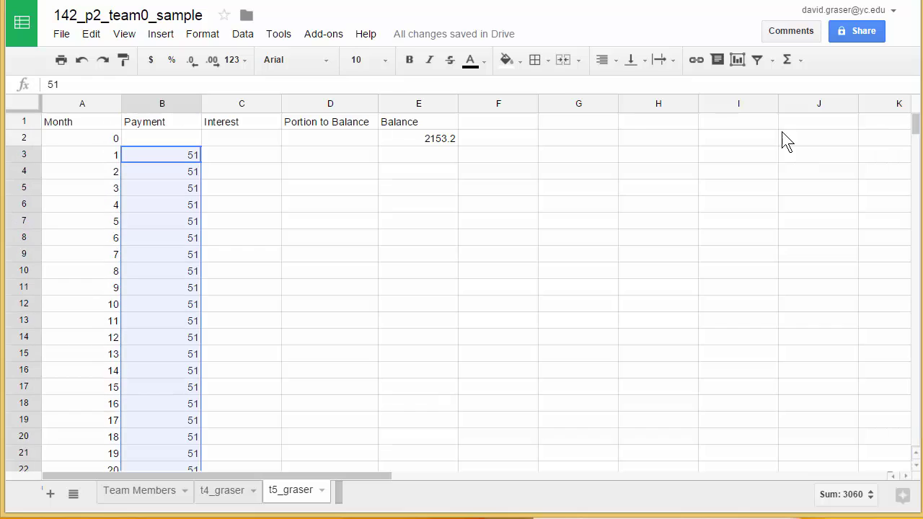
left_click(246, 157)
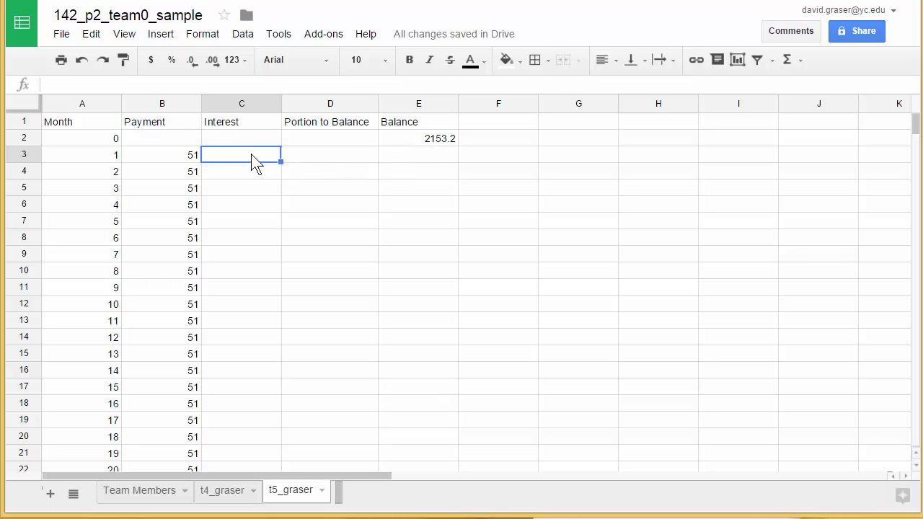
type("=.1499")
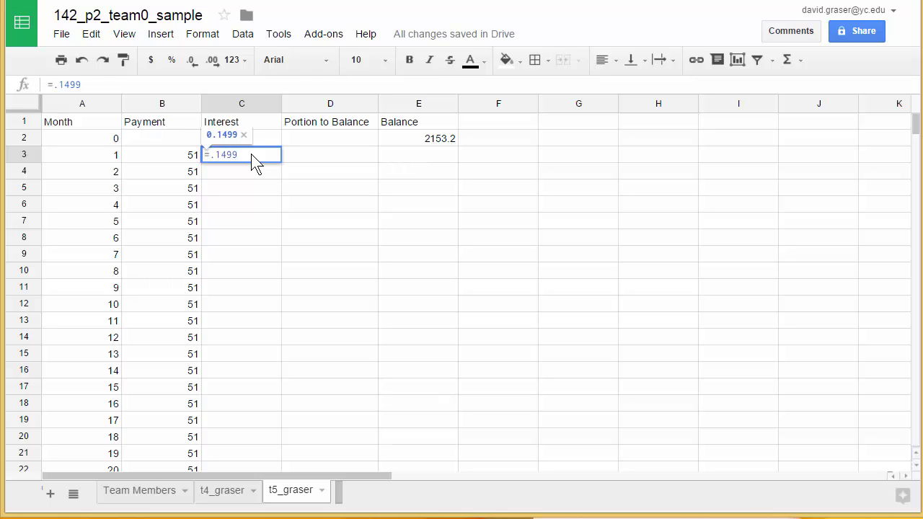
type("/12")
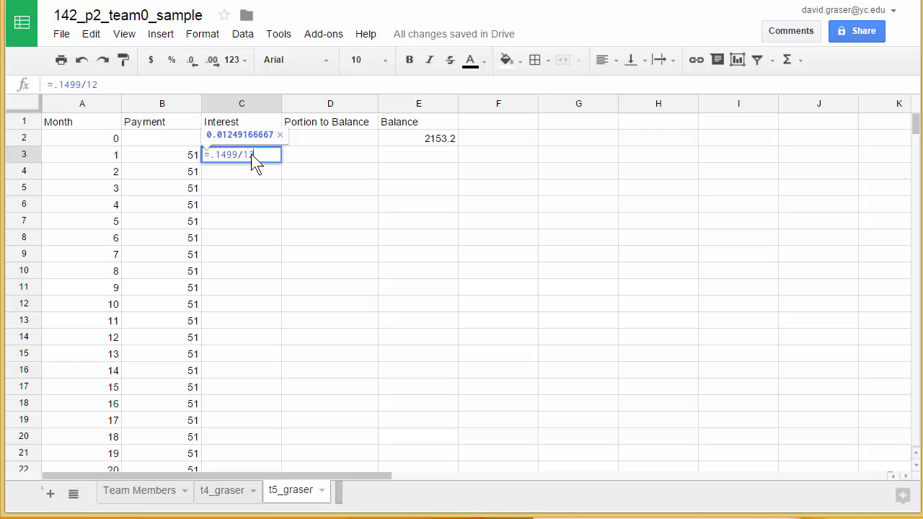
type("*")
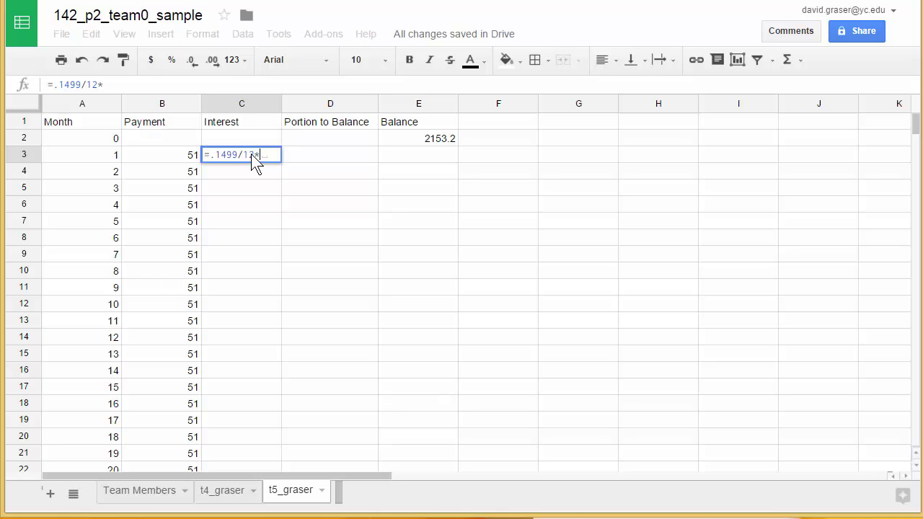
left_click(432, 142)
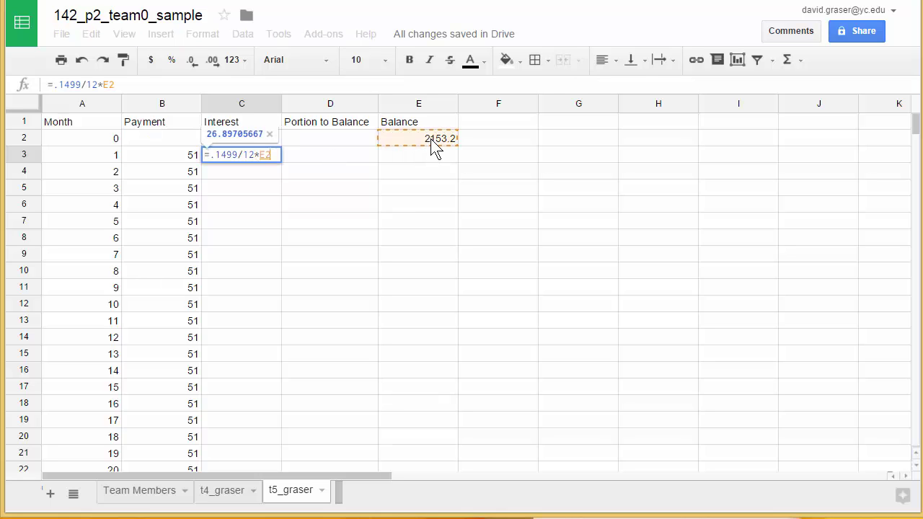
key("Return")
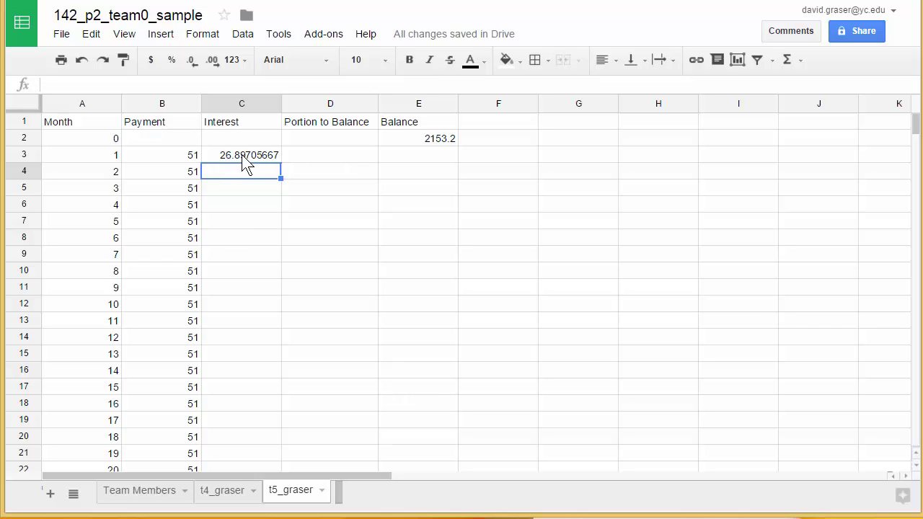
Reduce the number format of the interest in C3 to two decimal places.
left_click(243, 157)
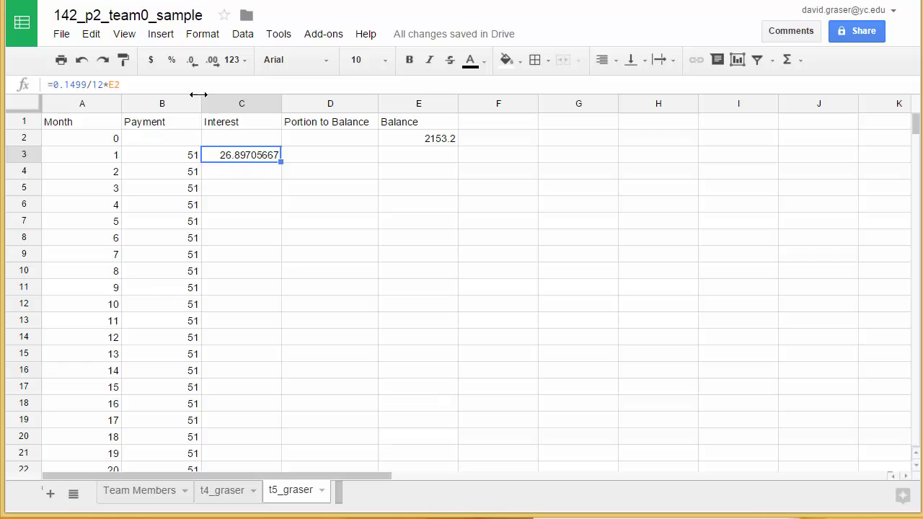
left_click(193, 64)
left_click(193, 64)
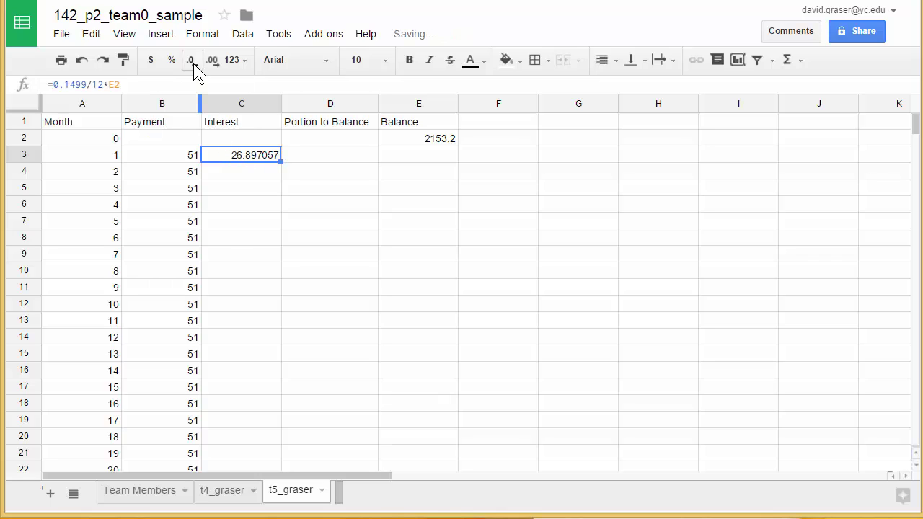
left_click(193, 64)
left_click(193, 64)
left_click(194, 63)
left_click(194, 63)
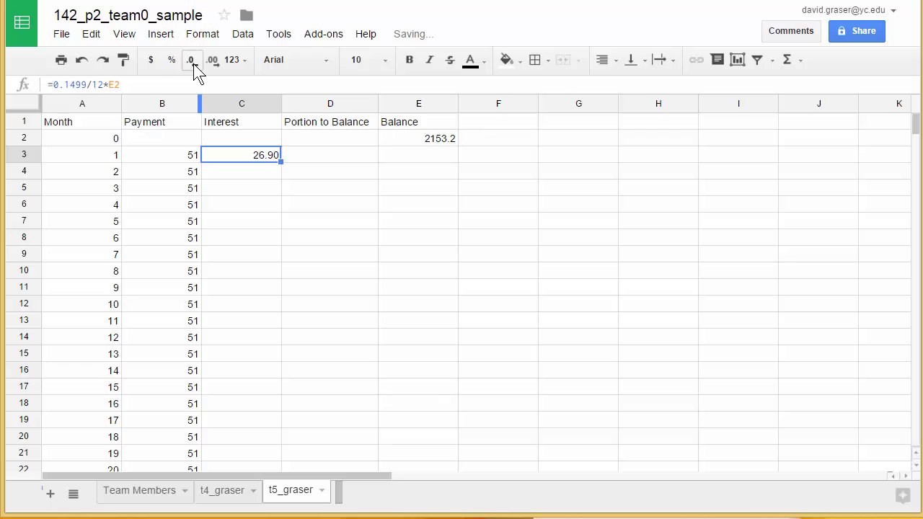
Calculate the month 1 portion to balance in D3 with the formula =B3-C3.
left_click(330, 160)
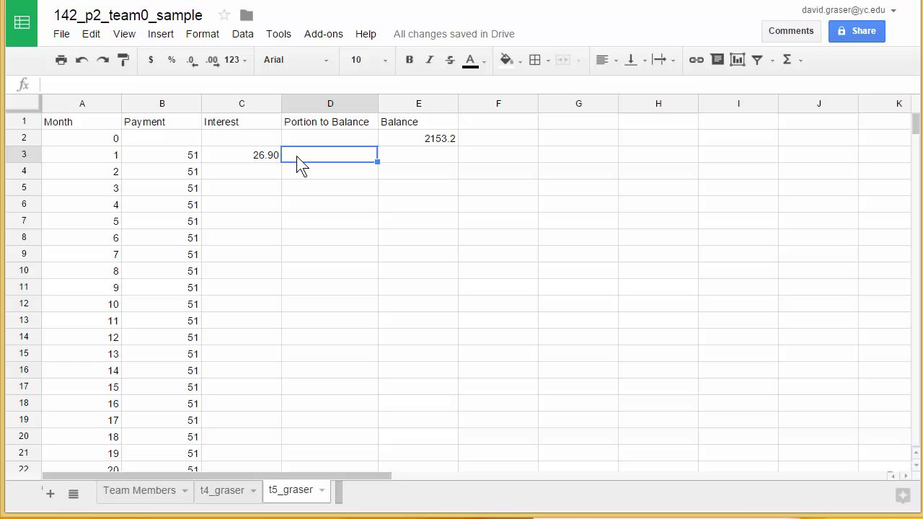
type("=")
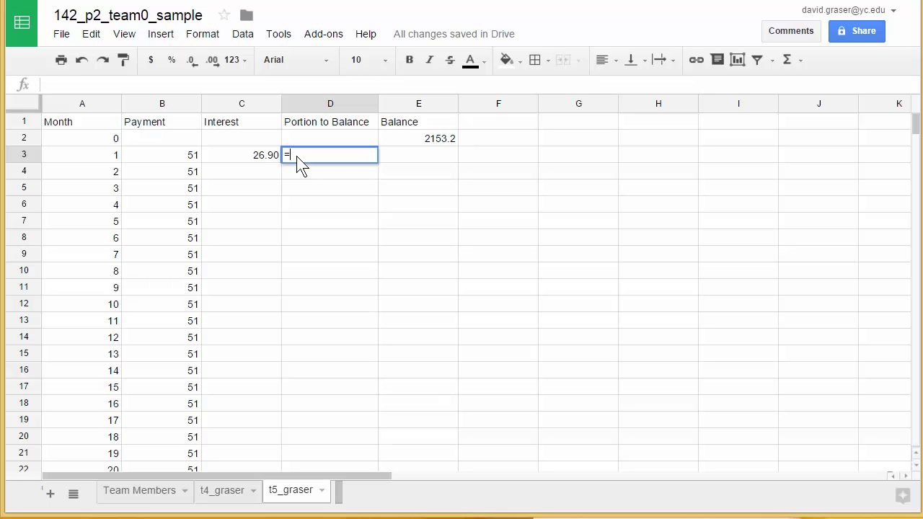
left_click(185, 160)
type("-")
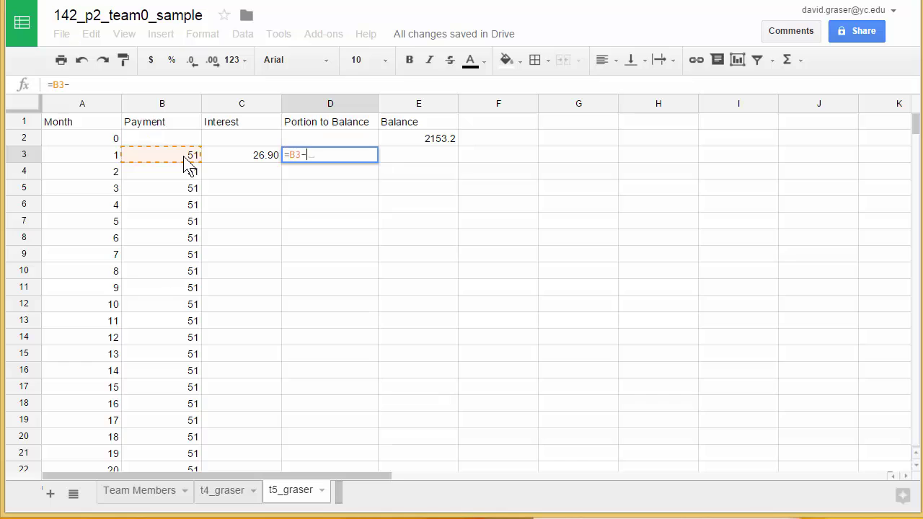
left_click(240, 168)
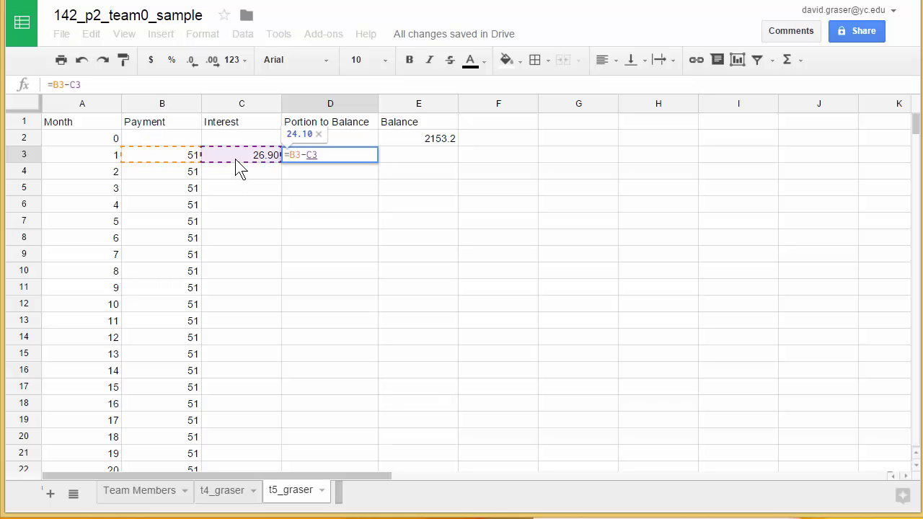
key("Return")
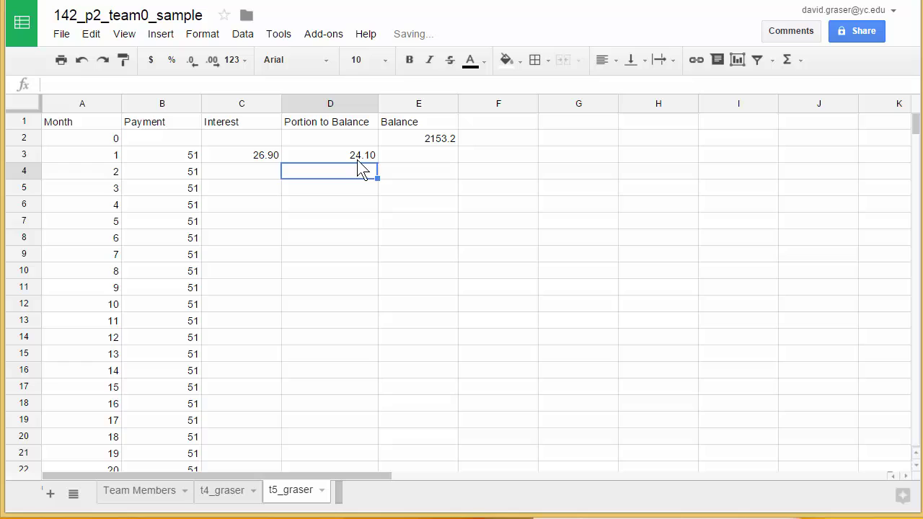
Calculate the month 1 balance in E3 with the formula =E2-D3.
left_click(426, 158)
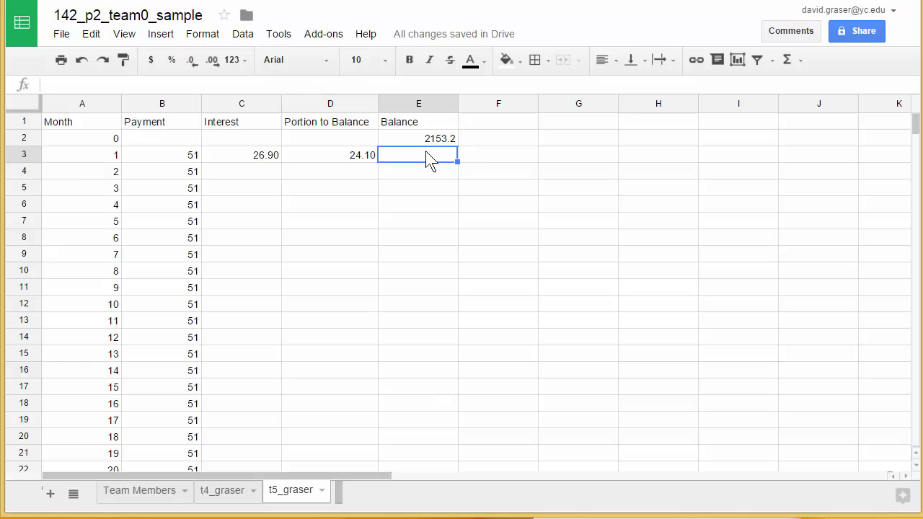
type("=")
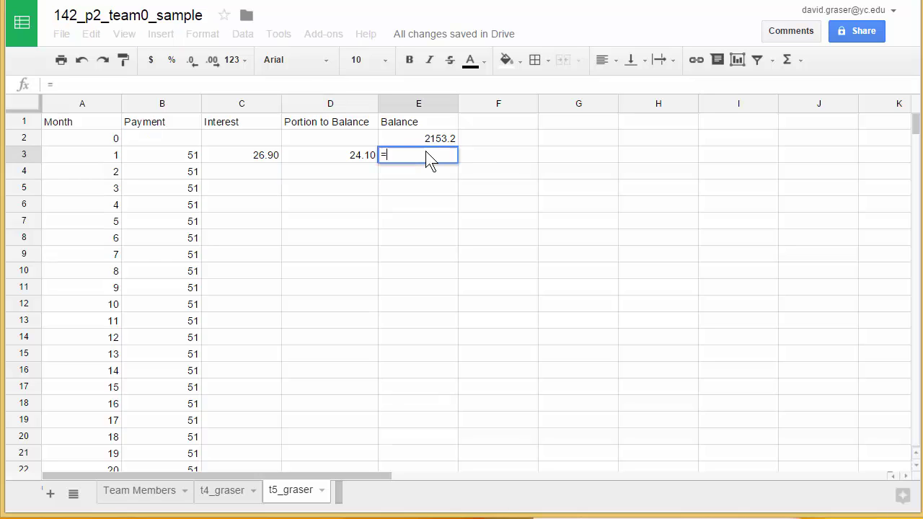
left_click(446, 142)
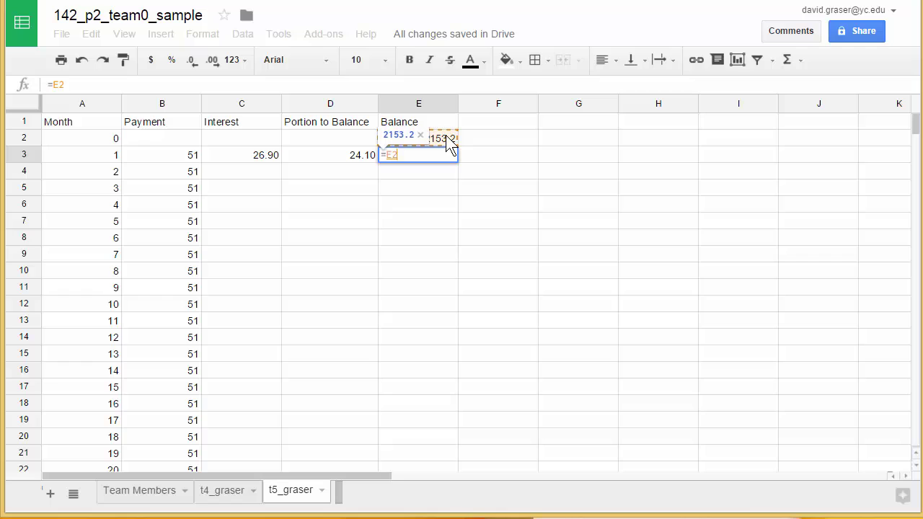
type("-")
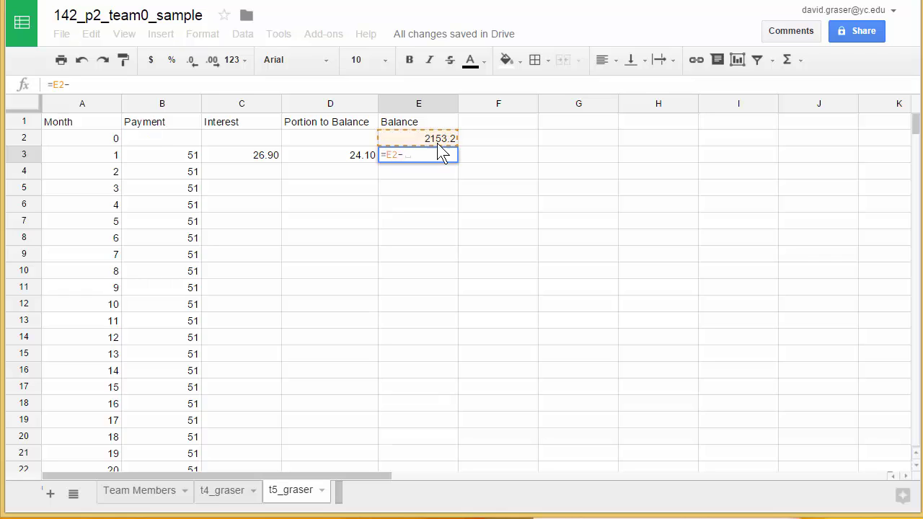
left_click(352, 157)
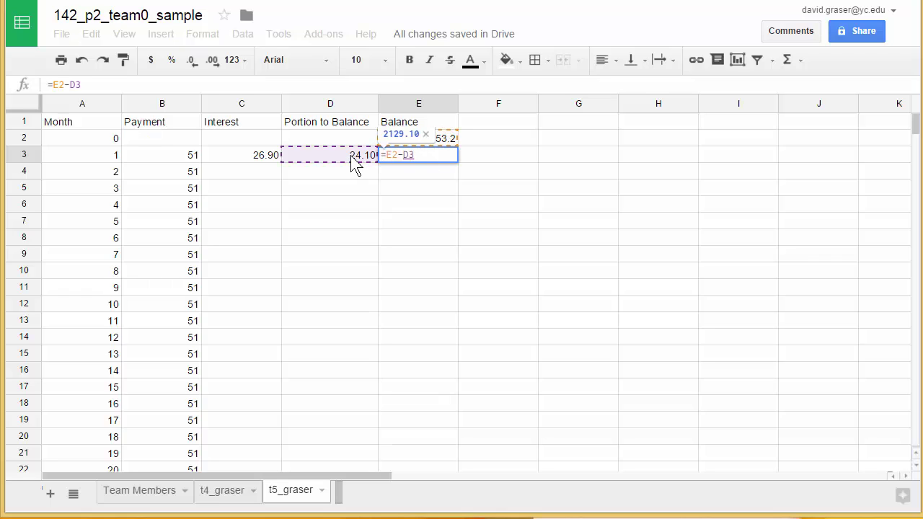
key("Return")
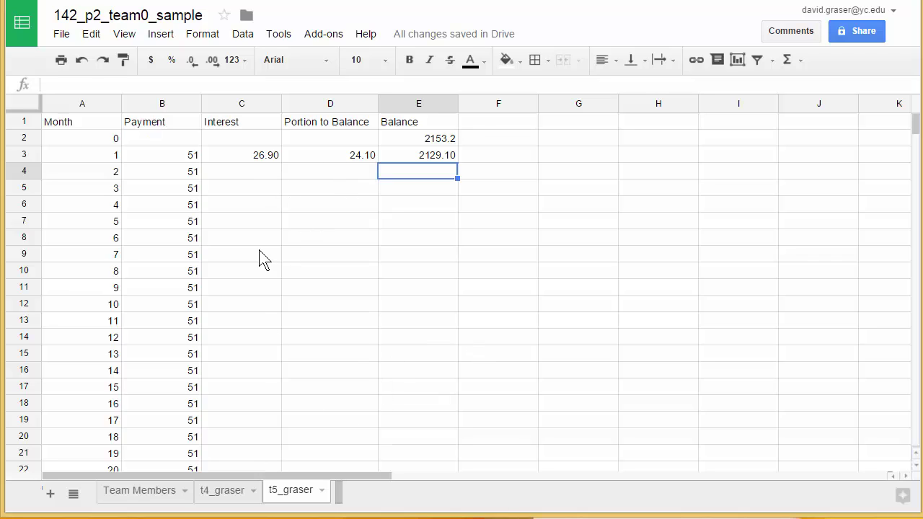
Copy the interest, portion and balance formulas in C3:E3 down to row 62 for month 60.
left_click(246, 165)
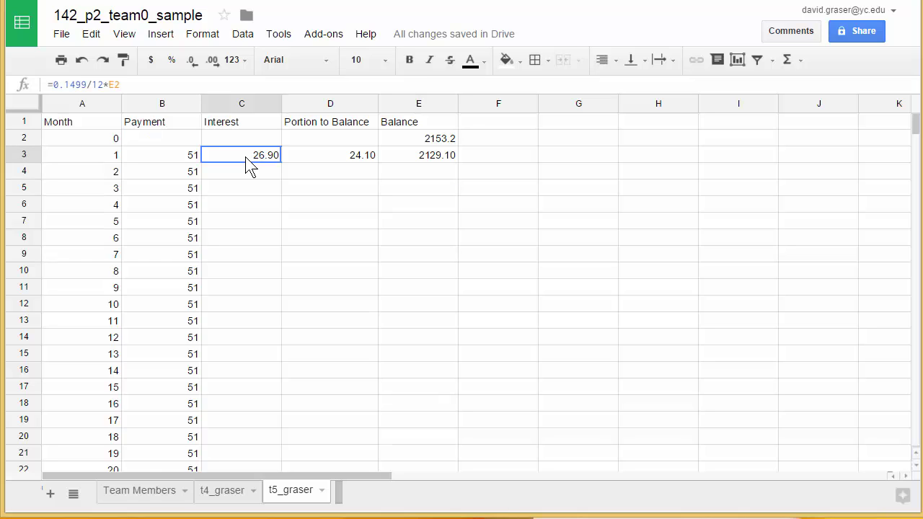
left_click_drag(246, 165, 486, 356)
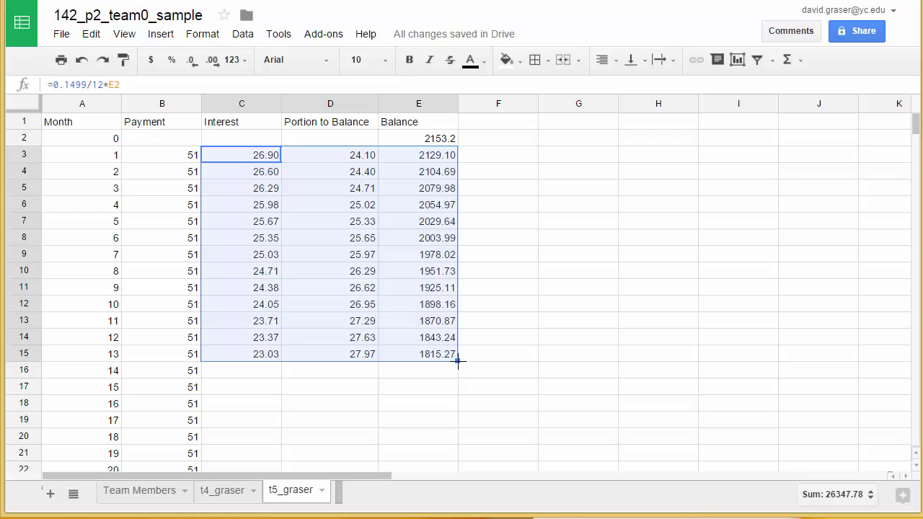
left_click_drag(457, 363, 457, 406)
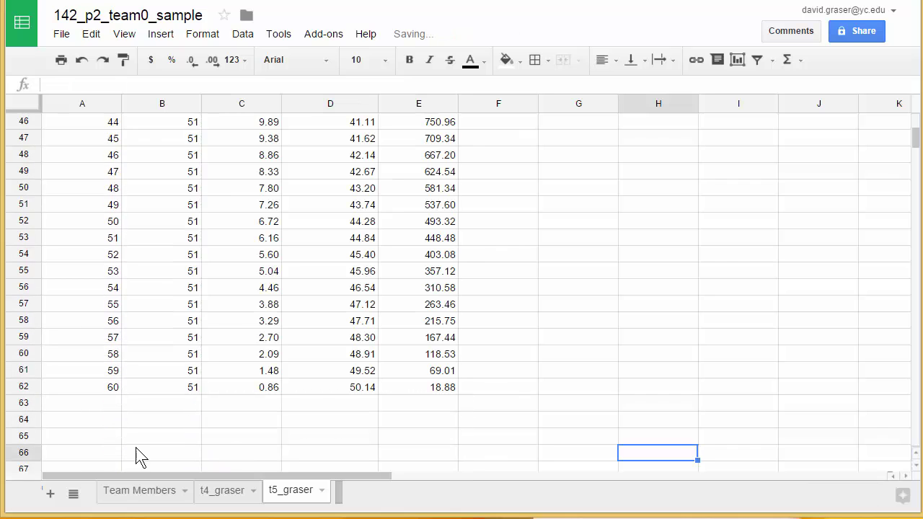
Add month 61 in row 63, extending the payment of 51 from B62 and the formulas from C62:E62.
left_click(98, 391)
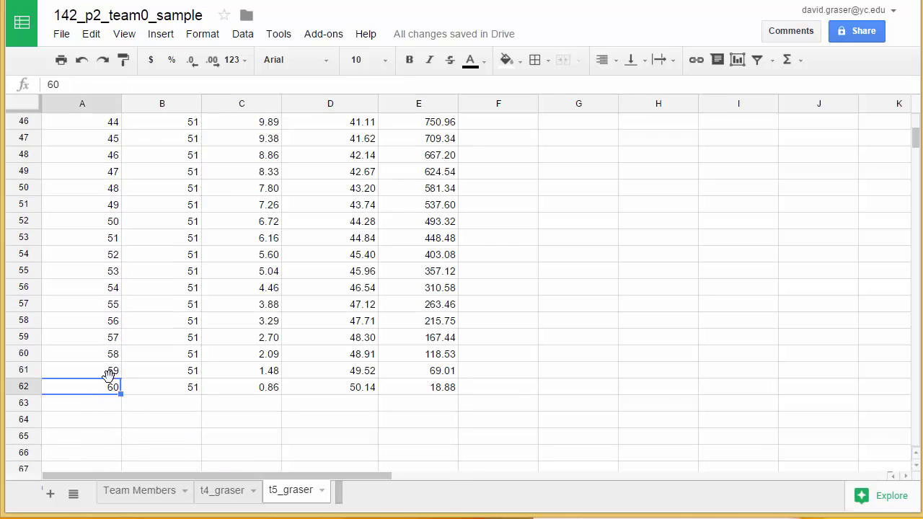
left_click(115, 403)
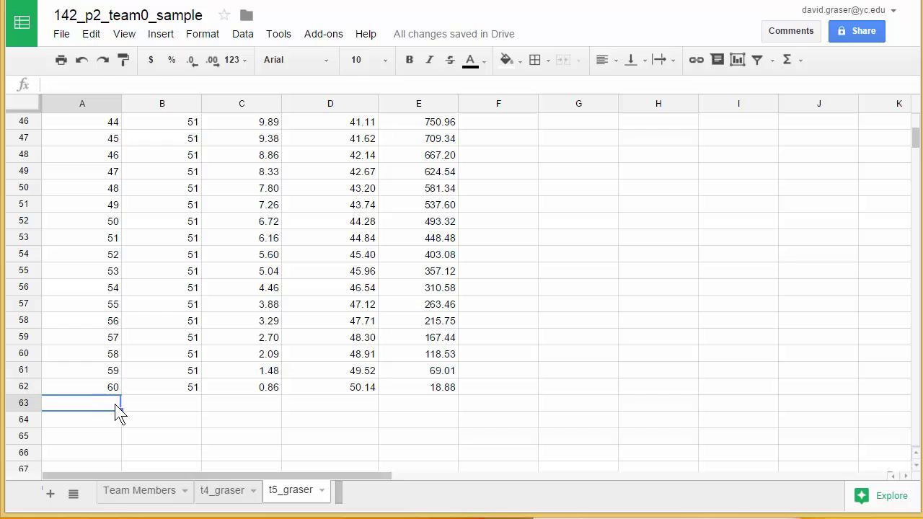
type("61")
left_click(175, 408)
left_click(182, 392)
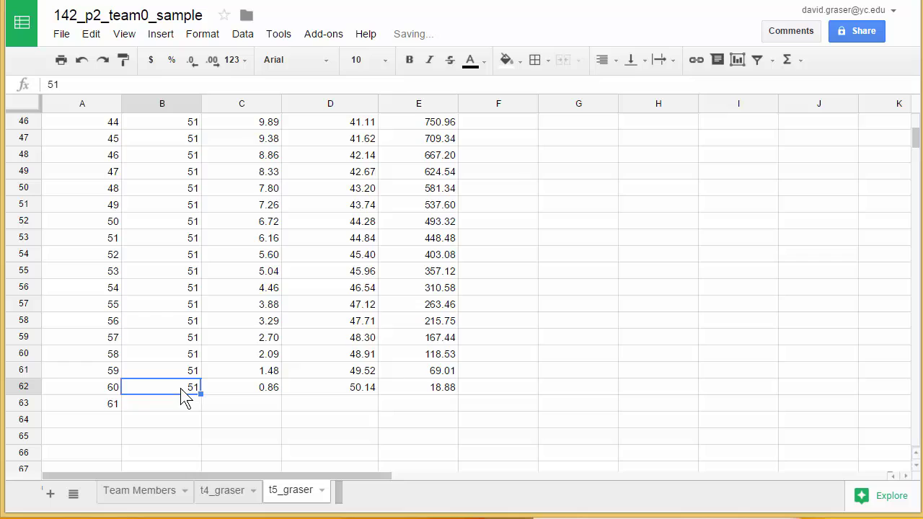
left_click_drag(201, 395, 200, 408)
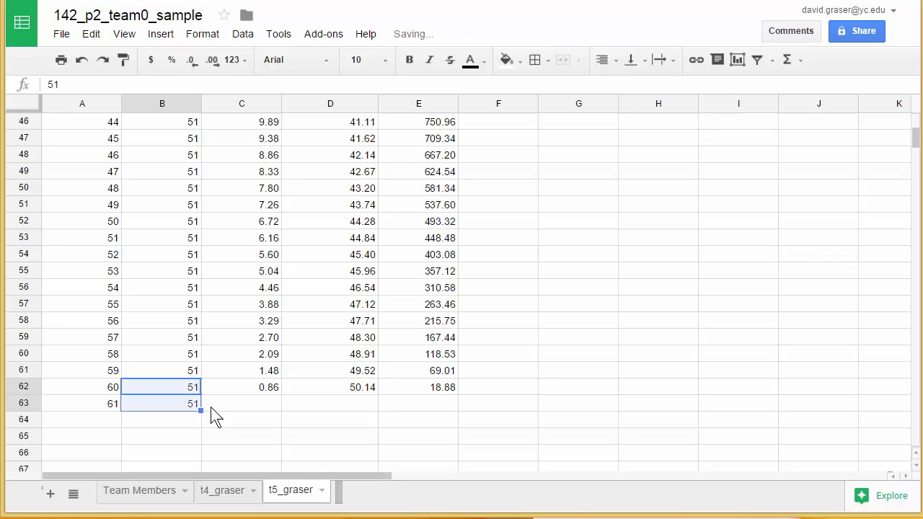
left_click(263, 393)
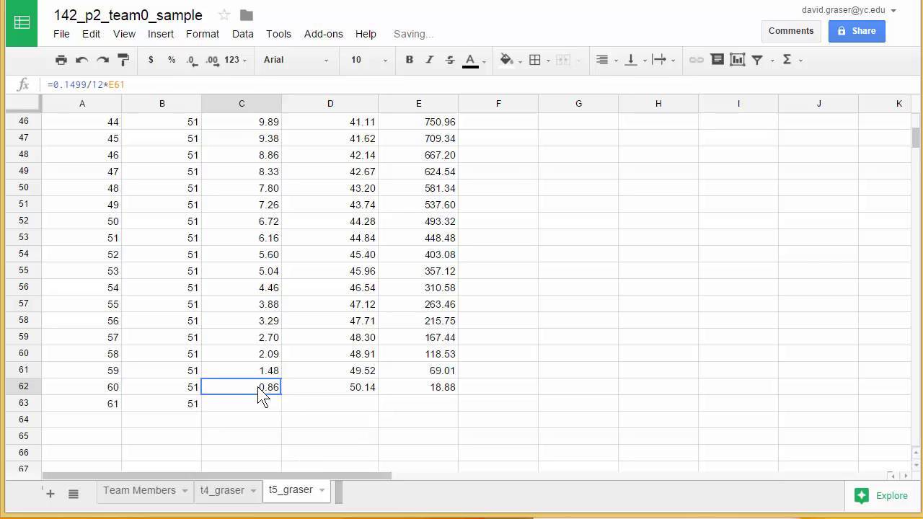
left_click_drag(306, 395, 469, 441)
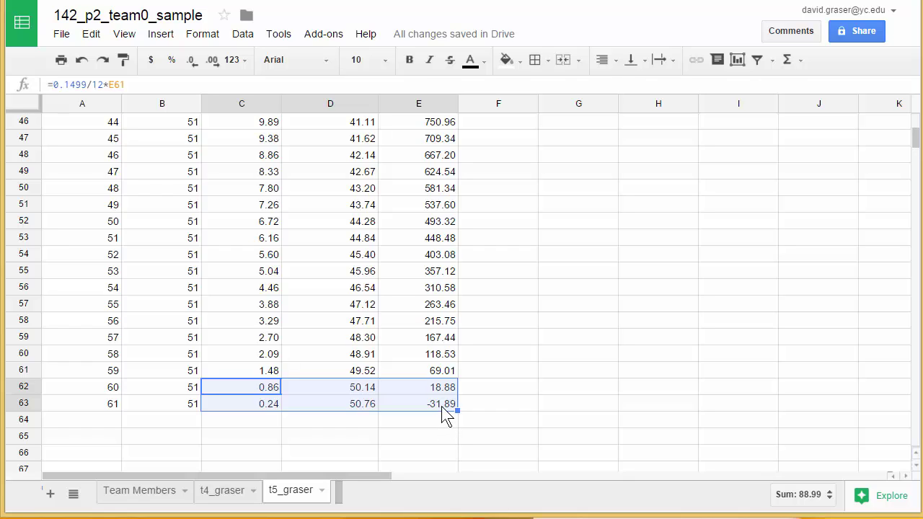
Set the month 61 portion to balance in D63 to 18.88.
left_click(364, 406)
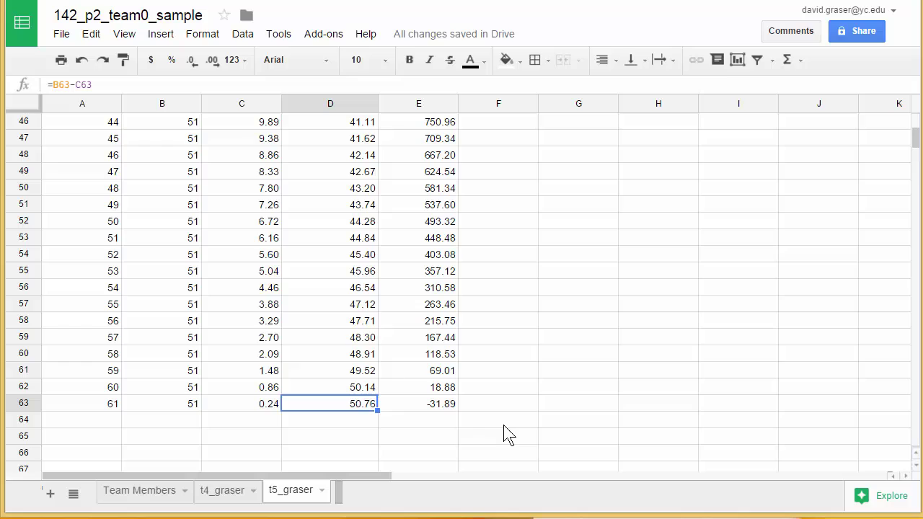
type("18.88")
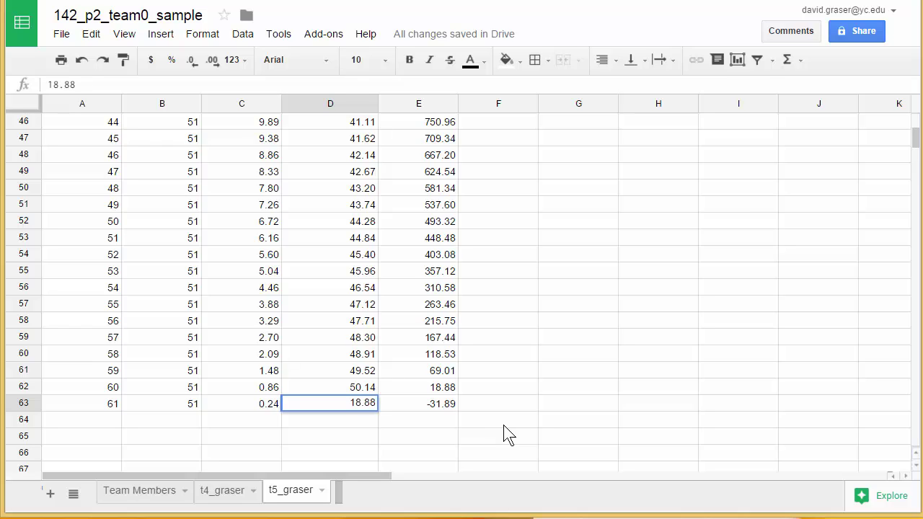
key("Return")
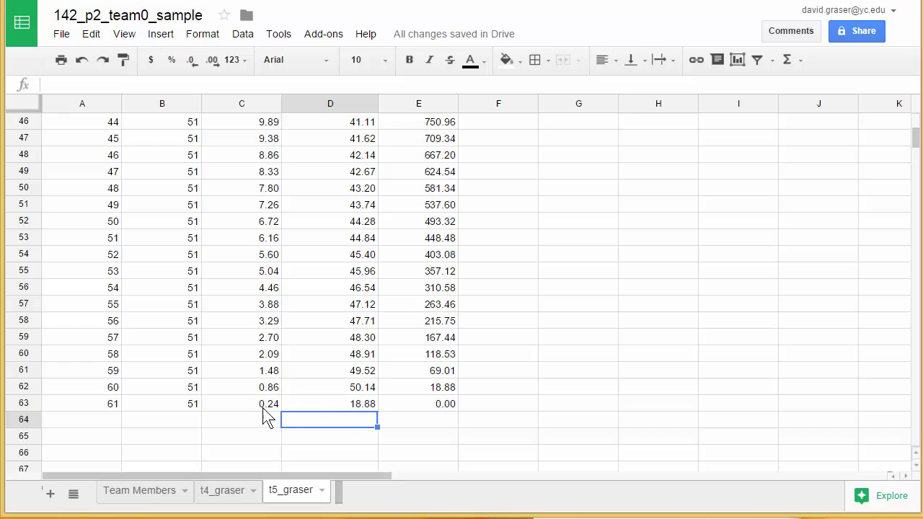
Calculate the final month 61 payment in B63 with the formula =C63+D63.
left_click(185, 406)
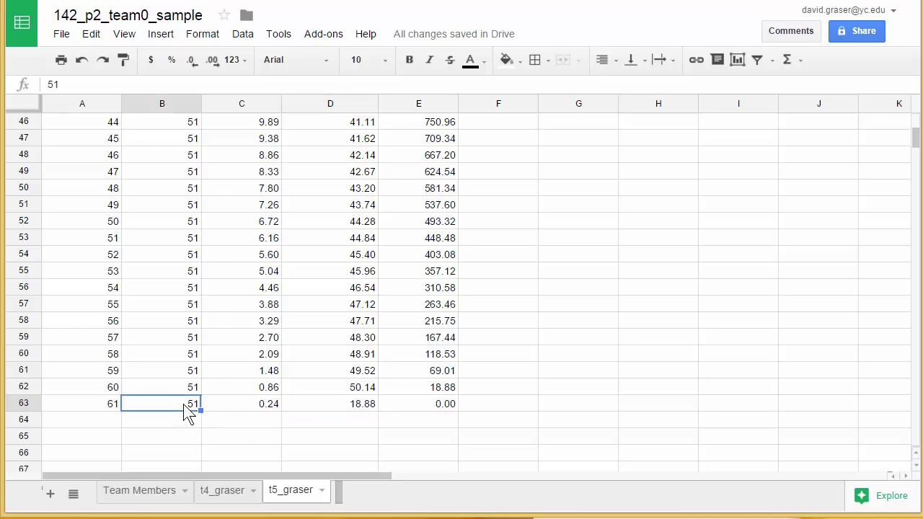
type("=")
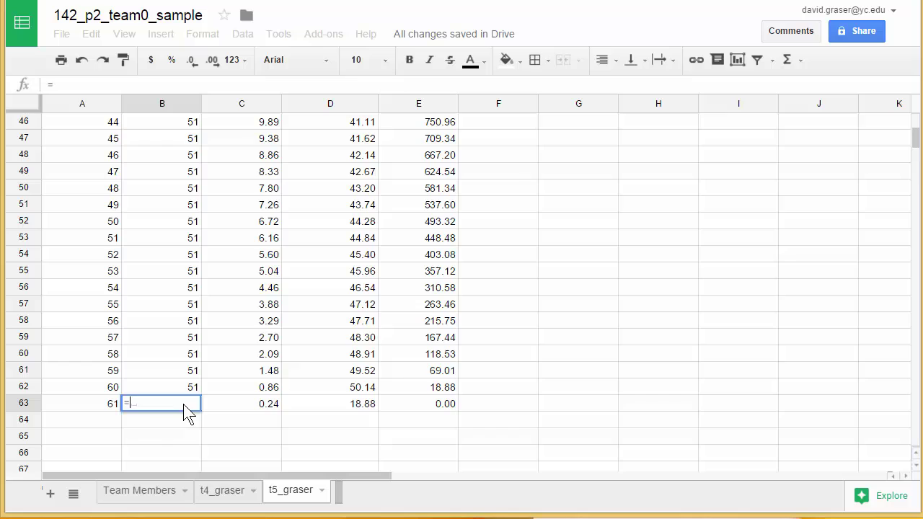
left_click(263, 410)
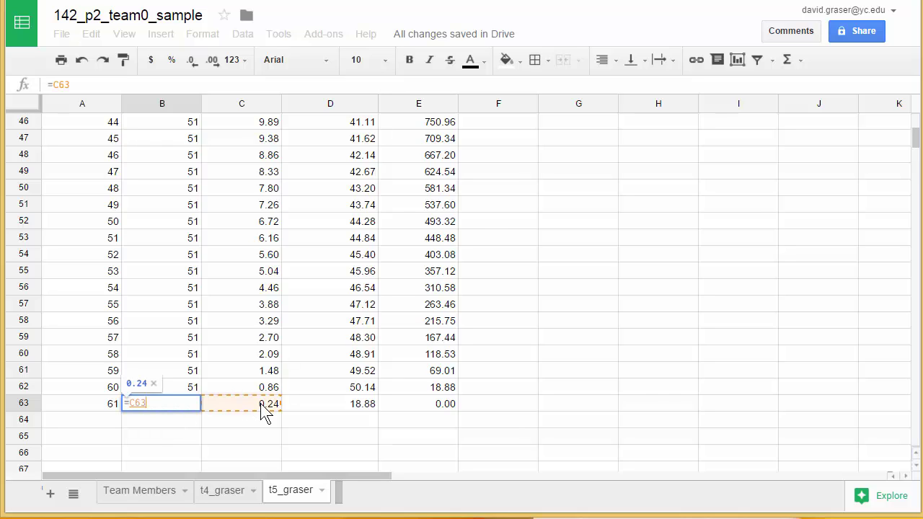
type("+")
left_click(357, 405)
key("Return")
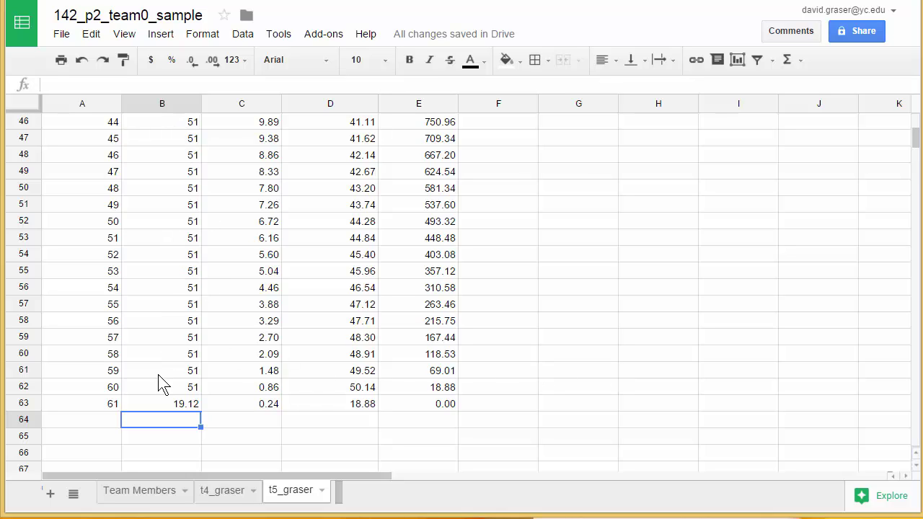
Label A64 as Total and sum the payments in B64 with the formula =SUM(B3:B63).
left_click(90, 421)
type("Total")
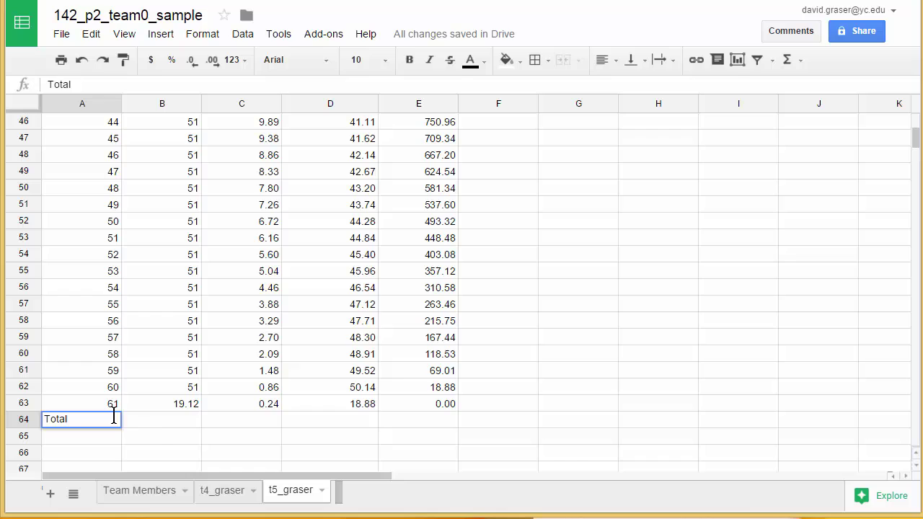
left_click(161, 425)
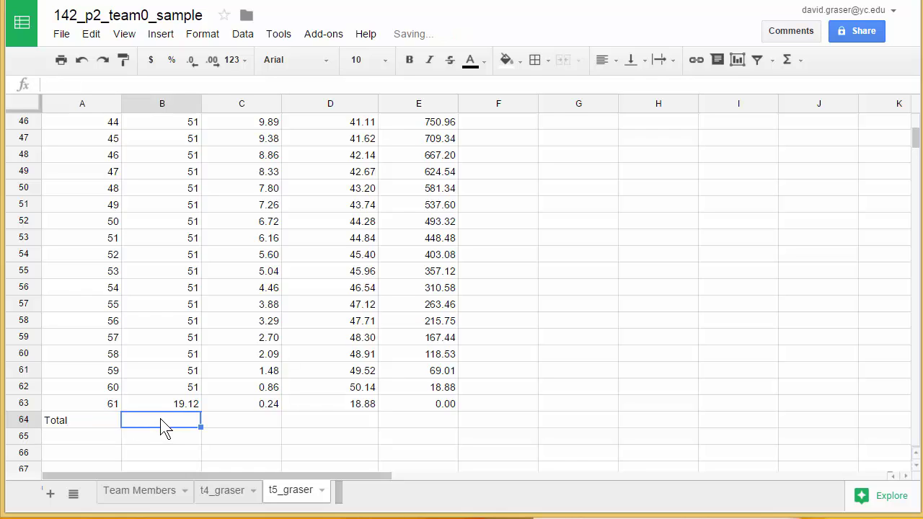
type("=")
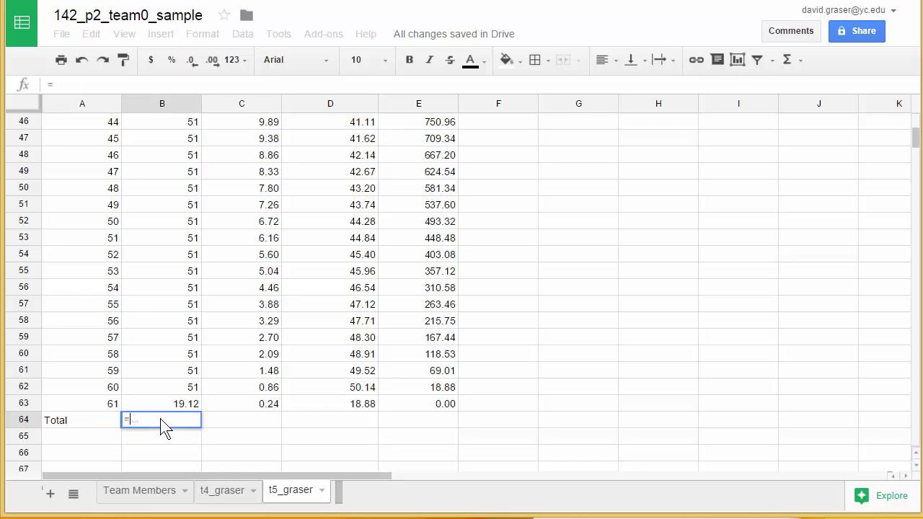
type("SUM(")
left_click(187, 408)
left_click_drag(187, 409, 184, 151)
key("Return")
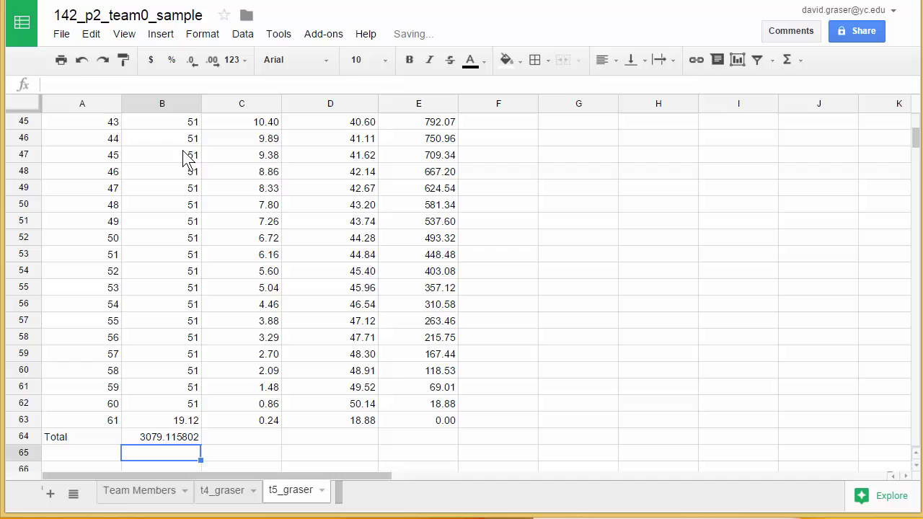
Reduce the payment total in B64 to two decimal places.
left_click(165, 436)
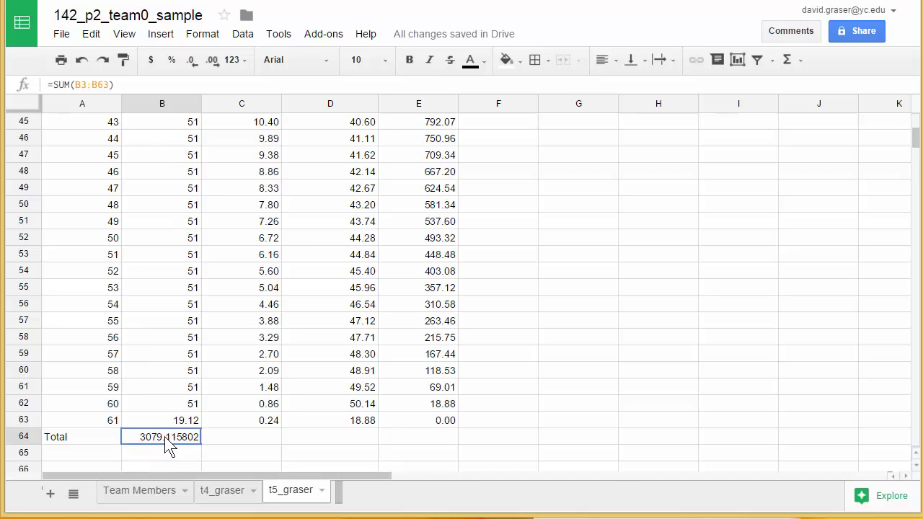
left_click(193, 65)
left_click(193, 65)
left_click(193, 65)
left_click(193, 65)
Copy the total formula from B64 to C64 for the interest column and check its summed range.
left_click(257, 437)
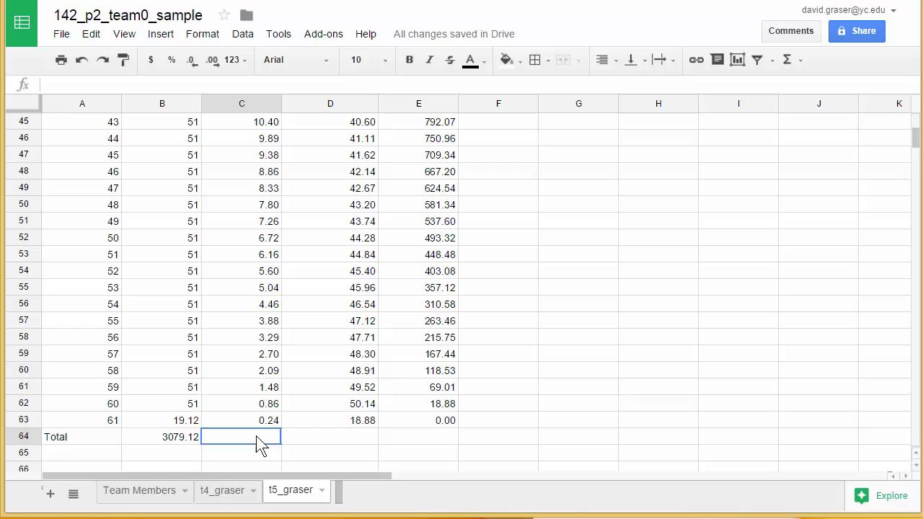
left_click(178, 443)
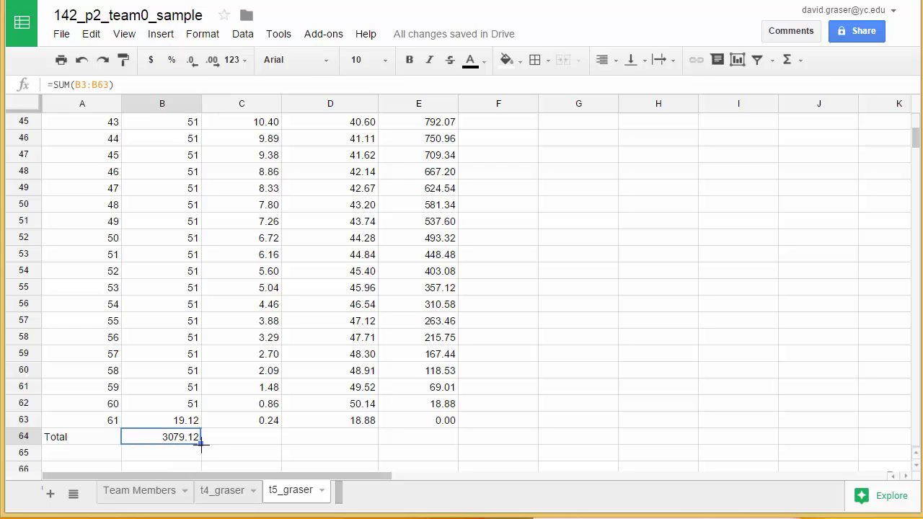
left_click_drag(203, 444, 265, 443)
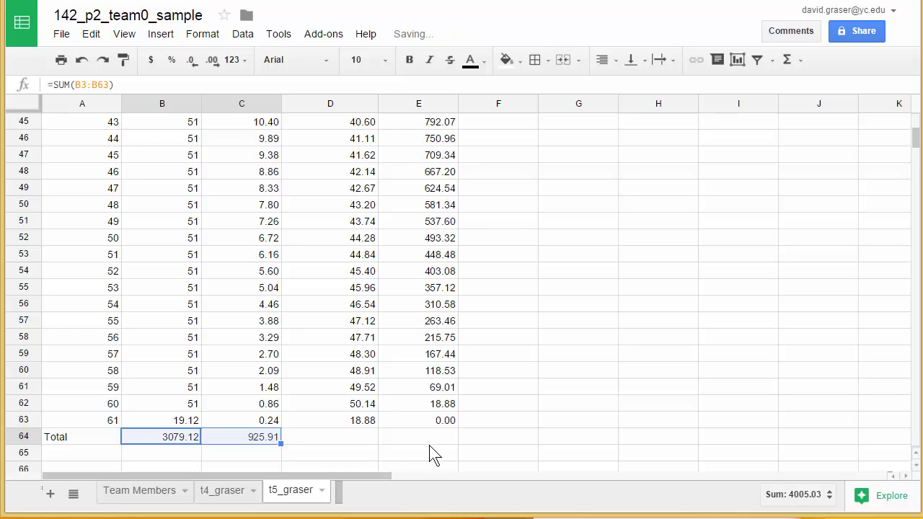
left_click(264, 439)
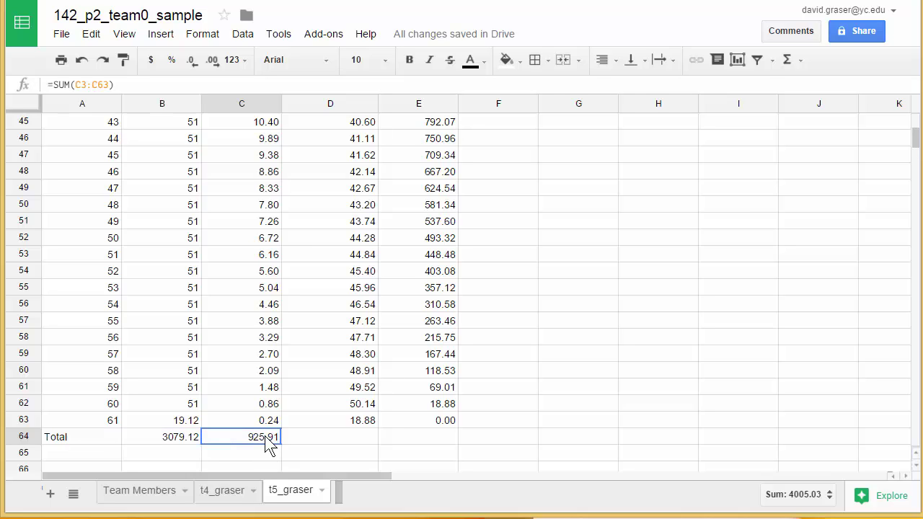
left_click(162, 84)
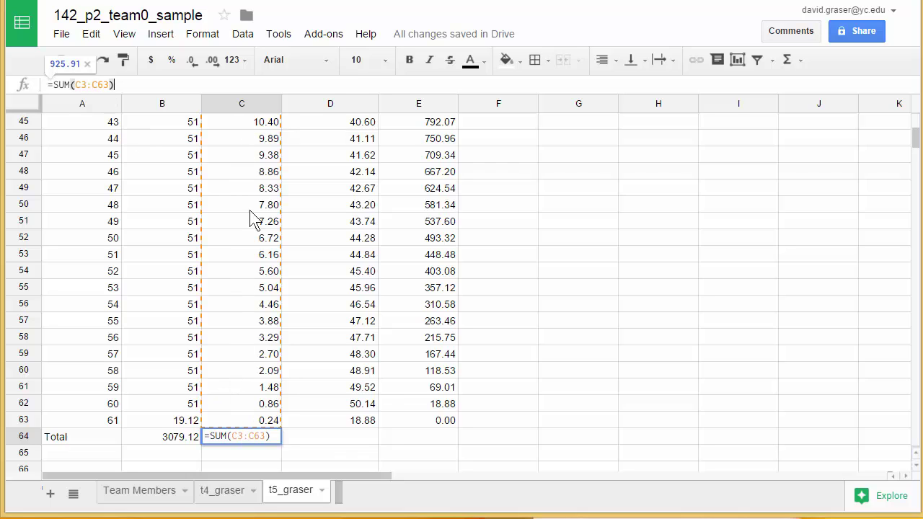
key("Return")
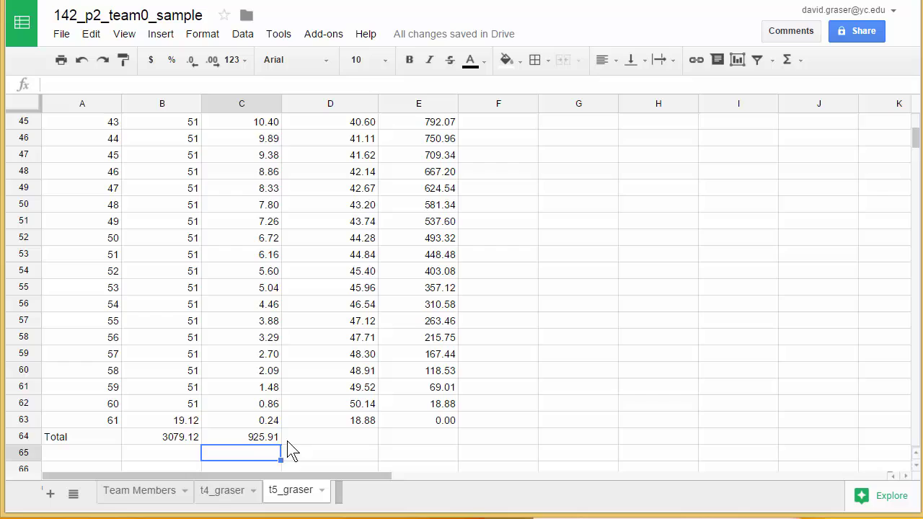